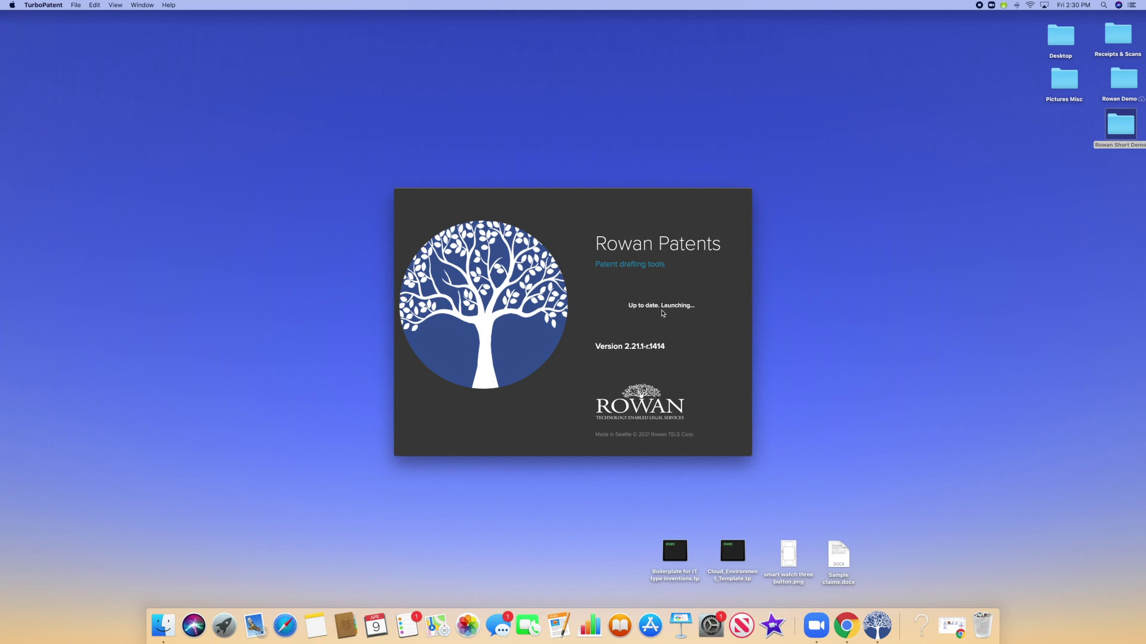
# Create a new blank patent document and open its drawings window and the Terms Manager.
pyautogui.click(638, 290)
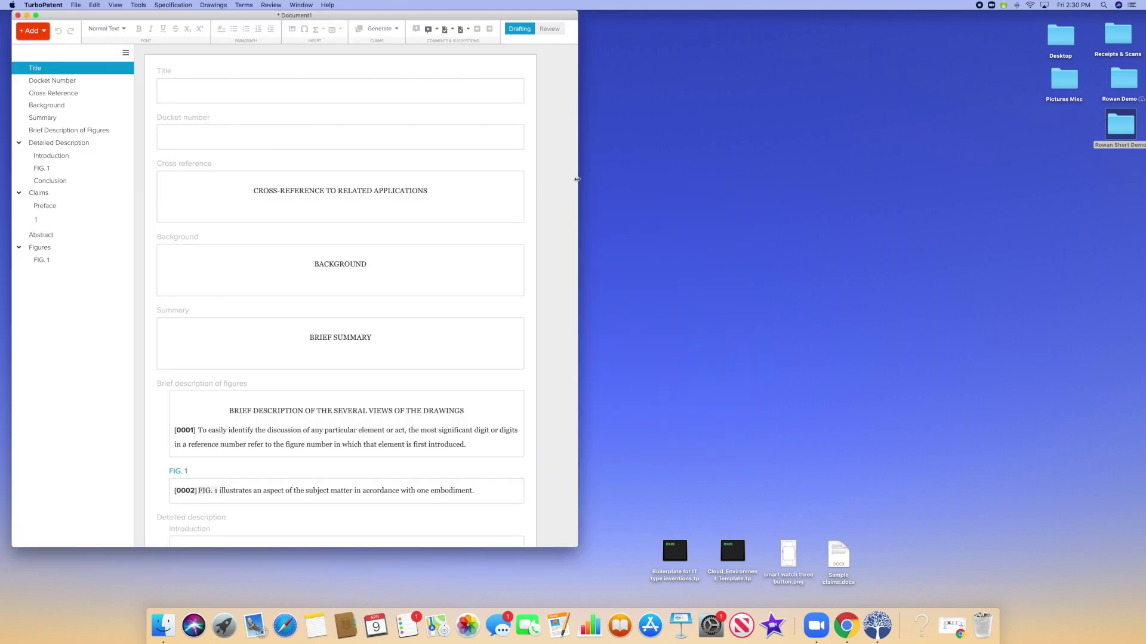
pyautogui.click(210, 6)
pyautogui.click(218, 19)
pyautogui.click(243, 5)
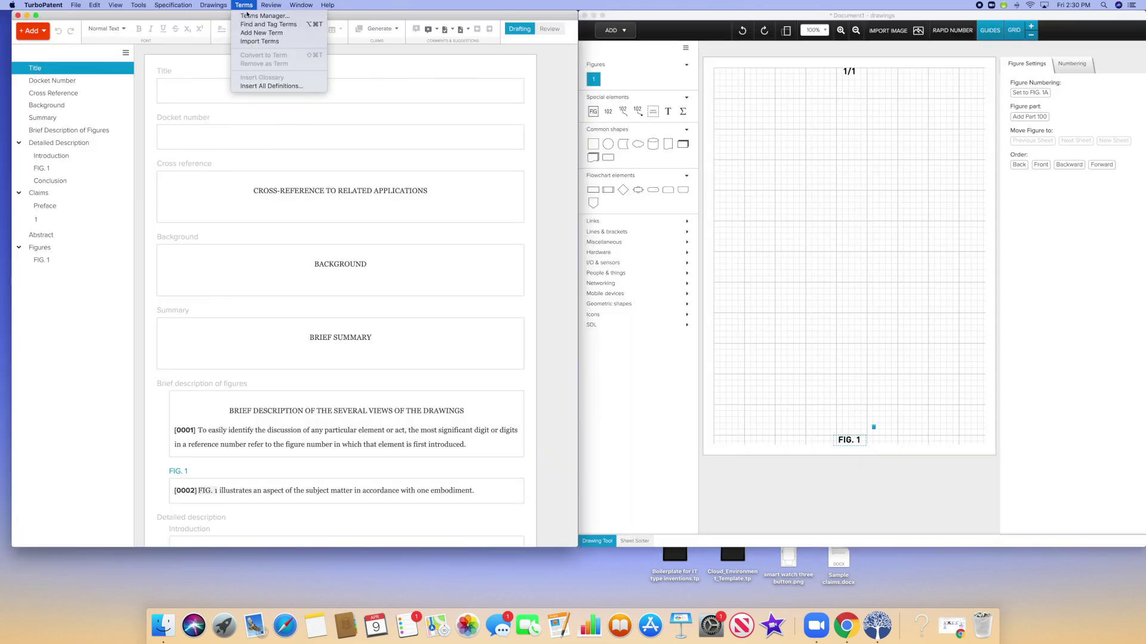
pyautogui.click(469, 70)
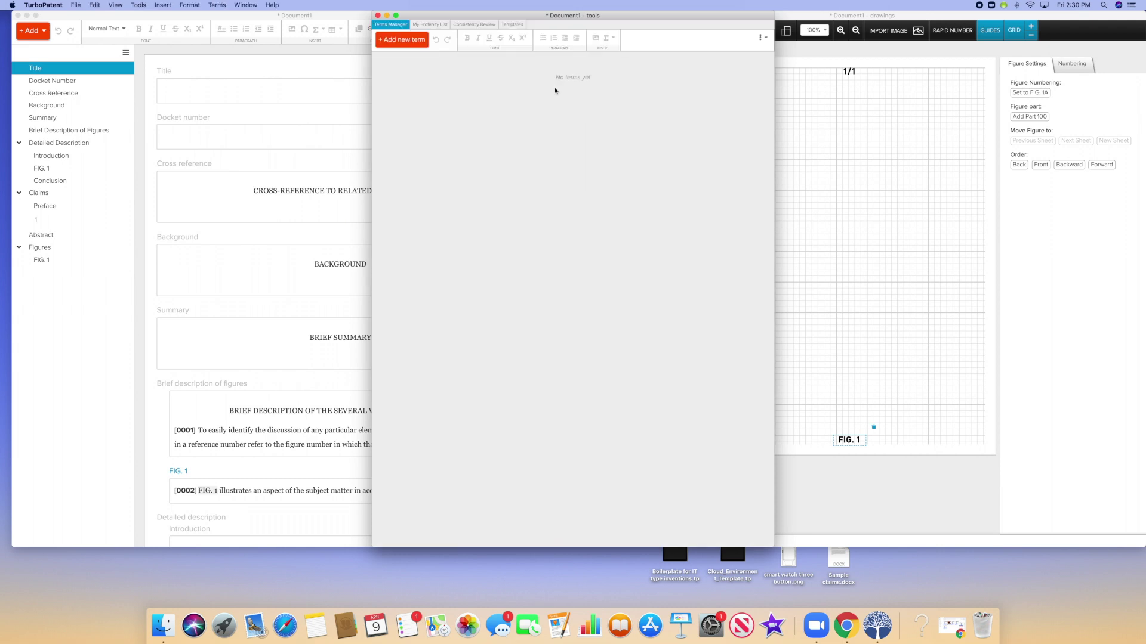
# Bring the document forward and look over the file export options without exporting.
pyautogui.click(302, 160)
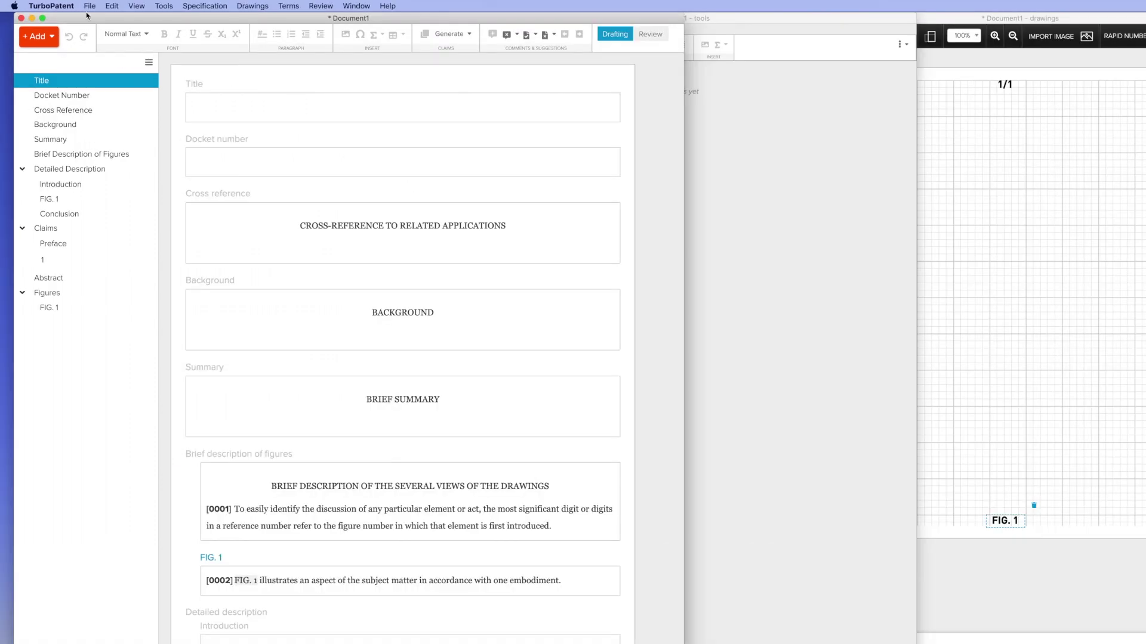
pyautogui.click(90, 7)
pyautogui.moveTo(127, 87)
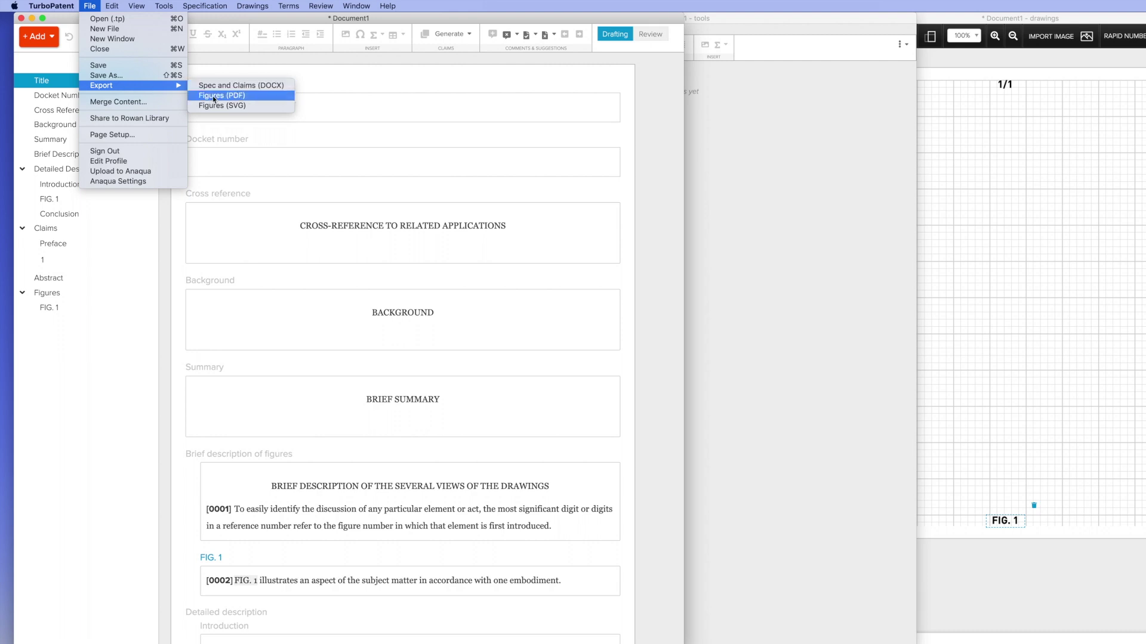
pyautogui.click(335, 136)
# Step through the outline sections from Docket Number down to claim 1.
pyautogui.click(60, 96)
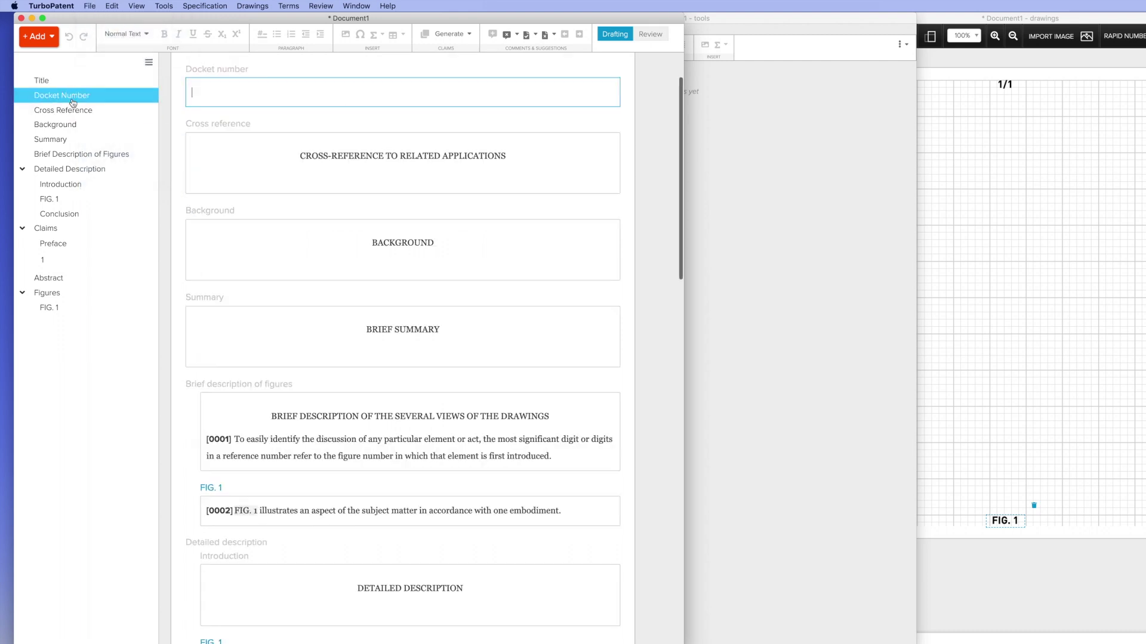
pyautogui.click(65, 112)
pyautogui.click(66, 124)
pyautogui.click(65, 139)
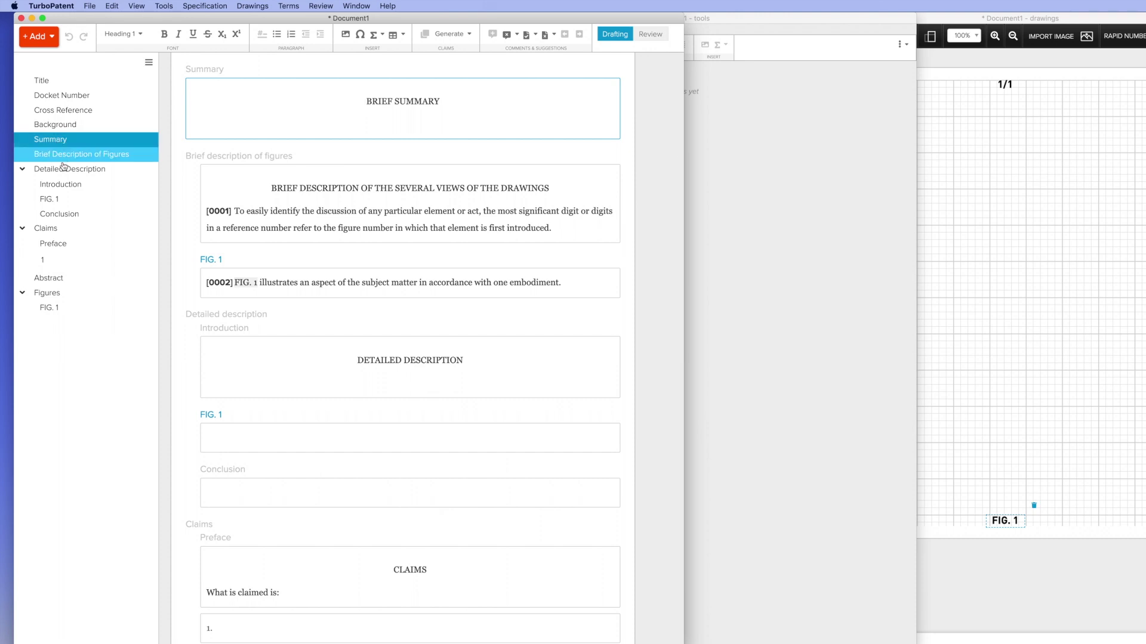
pyautogui.click(68, 154)
pyautogui.click(50, 199)
pyautogui.click(42, 260)
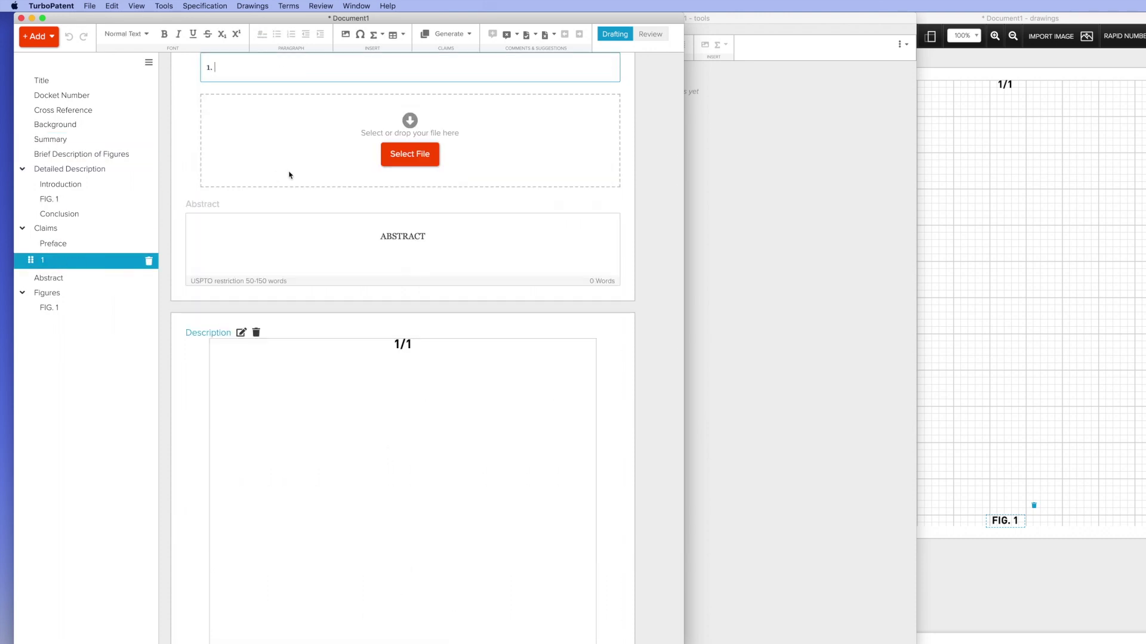
# Try typing 'A method comprisin' in claim 1, then paste claim text copied from Sample claims.
pyautogui.scroll(2, 289, 174)
pyautogui.write('A method ')
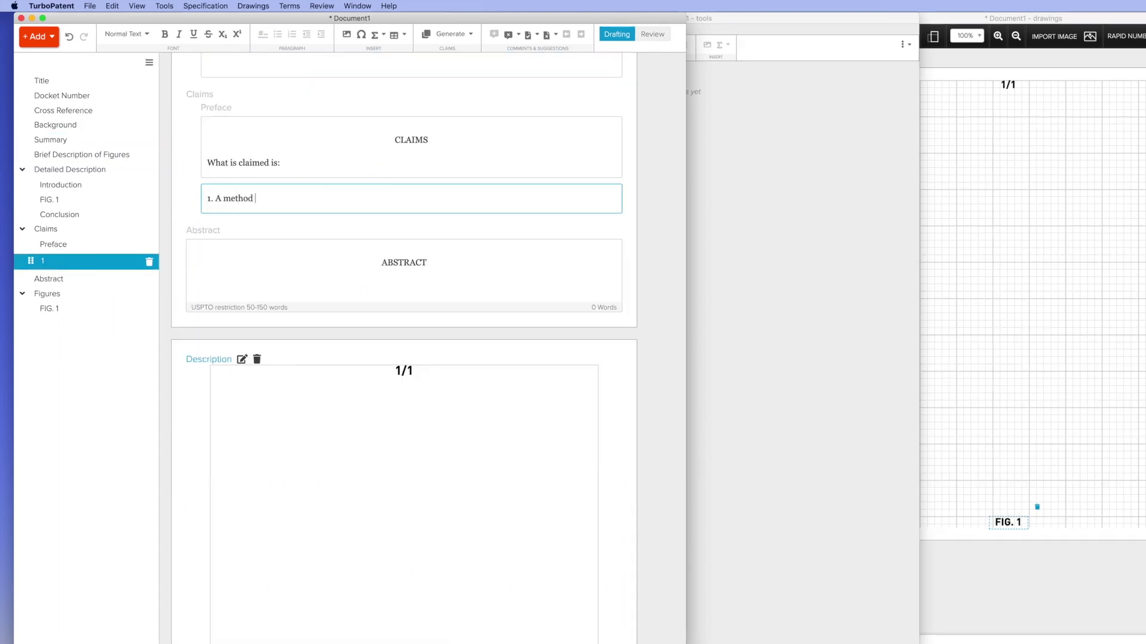
pyautogui.write('comprisin')
pyautogui.press('BackSpace')
pyautogui.press('BackSpace')
pyautogui.press('BackSpace')
pyautogui.press('BackSpace')
pyautogui.press('BackSpace')
pyautogui.press('BackSpace')
pyautogui.press('BackSpace')
pyautogui.press('BackSpace')
pyautogui.press('BackSpace')
pyautogui.press('BackSpace')
pyautogui.press('BackSpace')
pyautogui.press('BackSpace')
pyautogui.press('BackSpace')
pyautogui.press('BackSpace')
pyautogui.press('BackSpace')
pyautogui.press('BackSpace')
pyautogui.press('BackSpace')
pyautogui.press('BackSpace')
pyautogui.press('super+Tab')
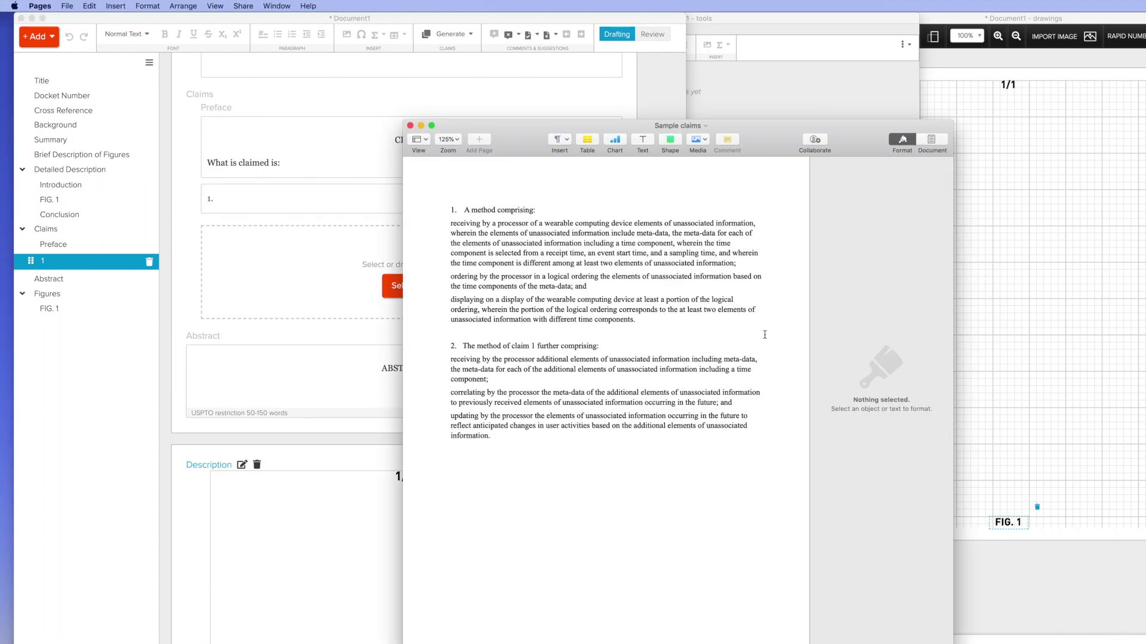
pyautogui.moveTo(460, 209); pyautogui.dragTo(645, 325)
pyautogui.press('super+c')
pyautogui.click(315, 199)
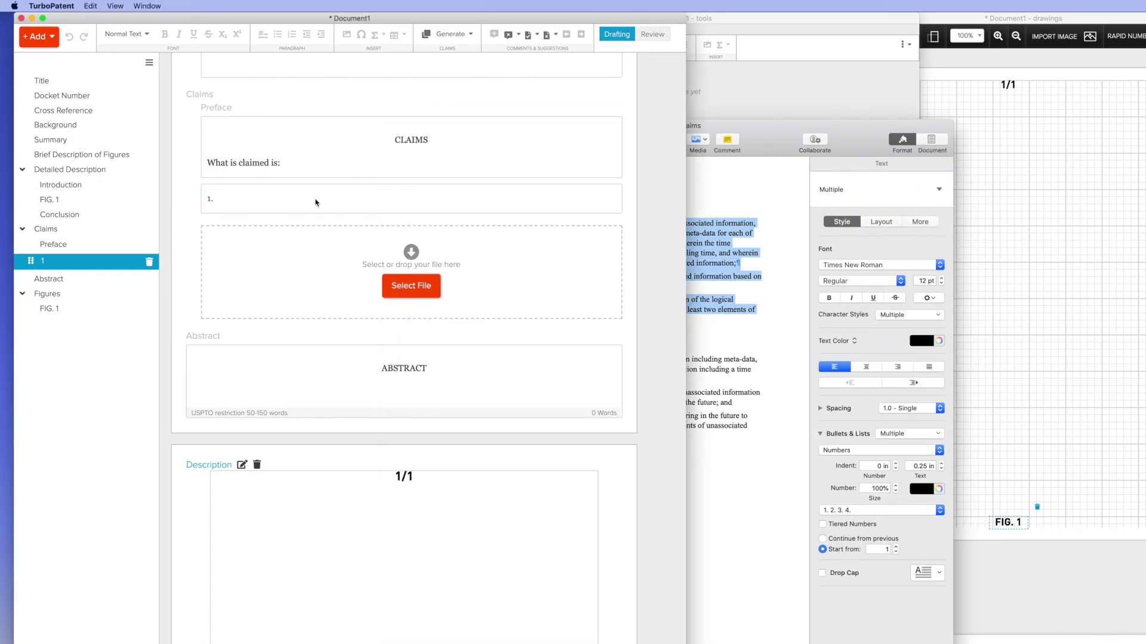
pyautogui.press('super+v')
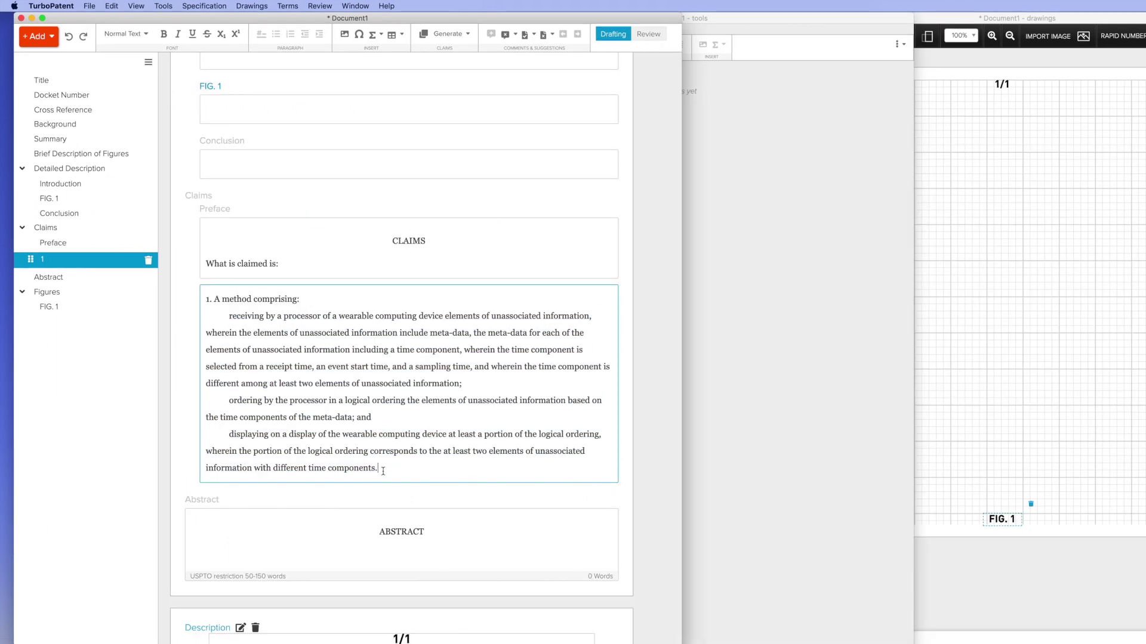
# Remove the pasted text and merge the Sample claims file's two claims into the claims section.
pyautogui.moveTo(384, 470); pyautogui.dragTo(209, 301)
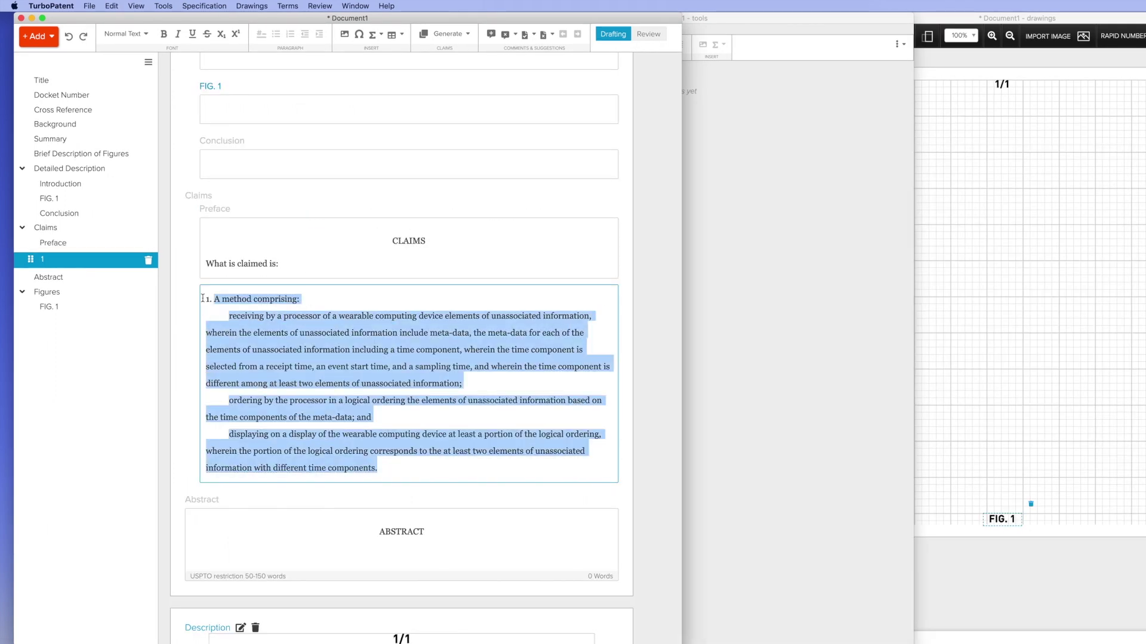
pyautogui.press('BackSpace')
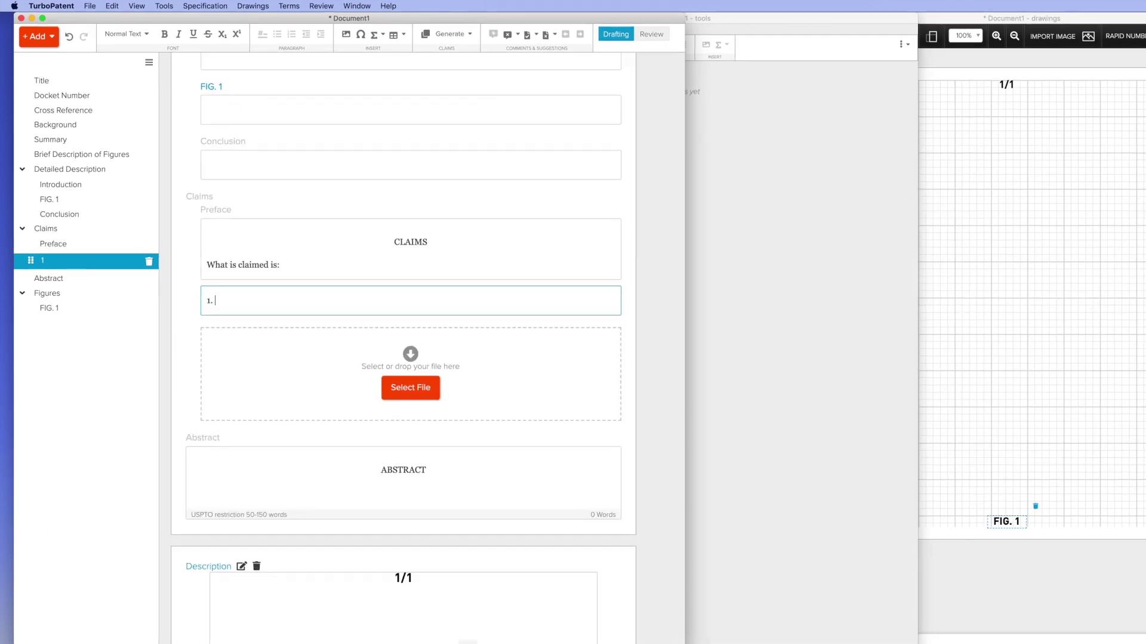
pyautogui.moveTo(465, 642); pyautogui.dragTo(419, 443)
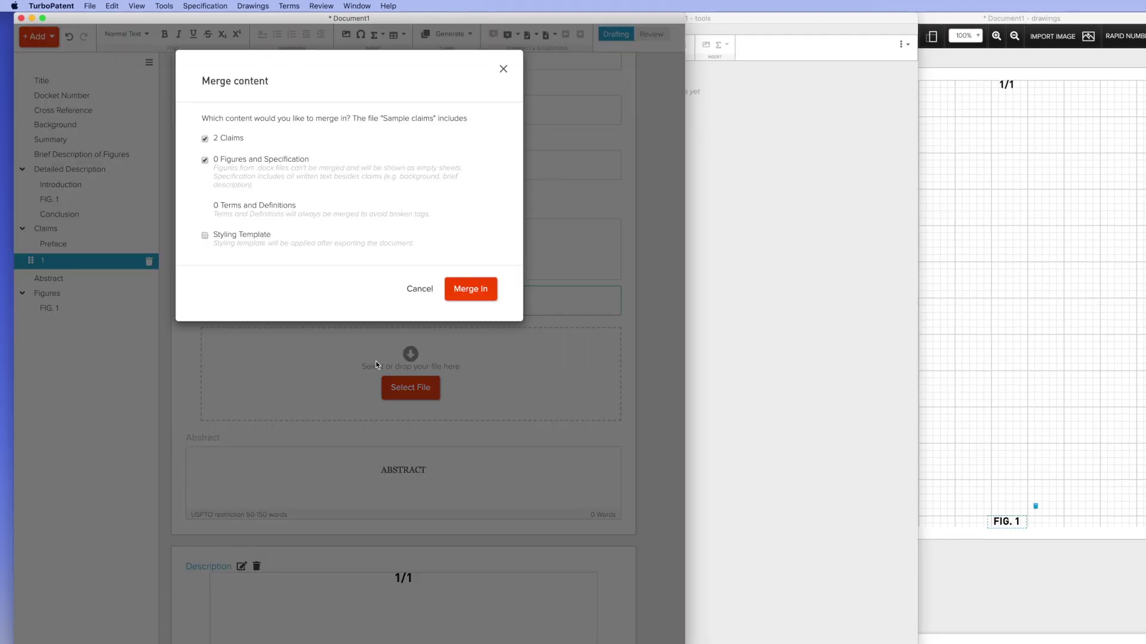
pyautogui.click(471, 289)
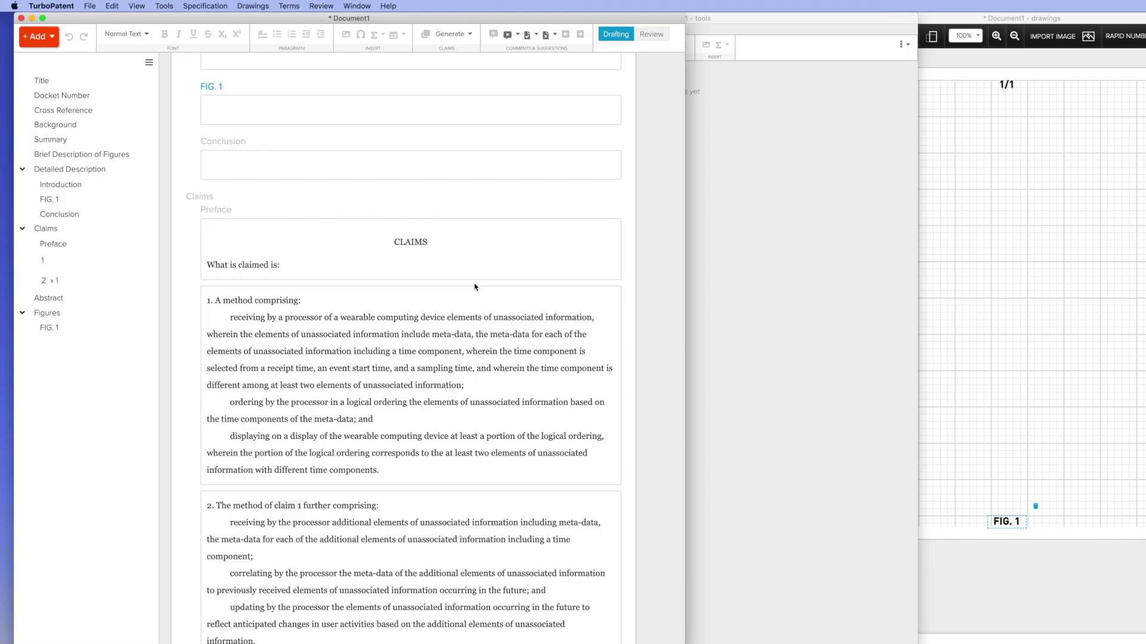
# Convert the word 'display' in claim 1 into a defined term.
pyautogui.doubleClick(317, 305)
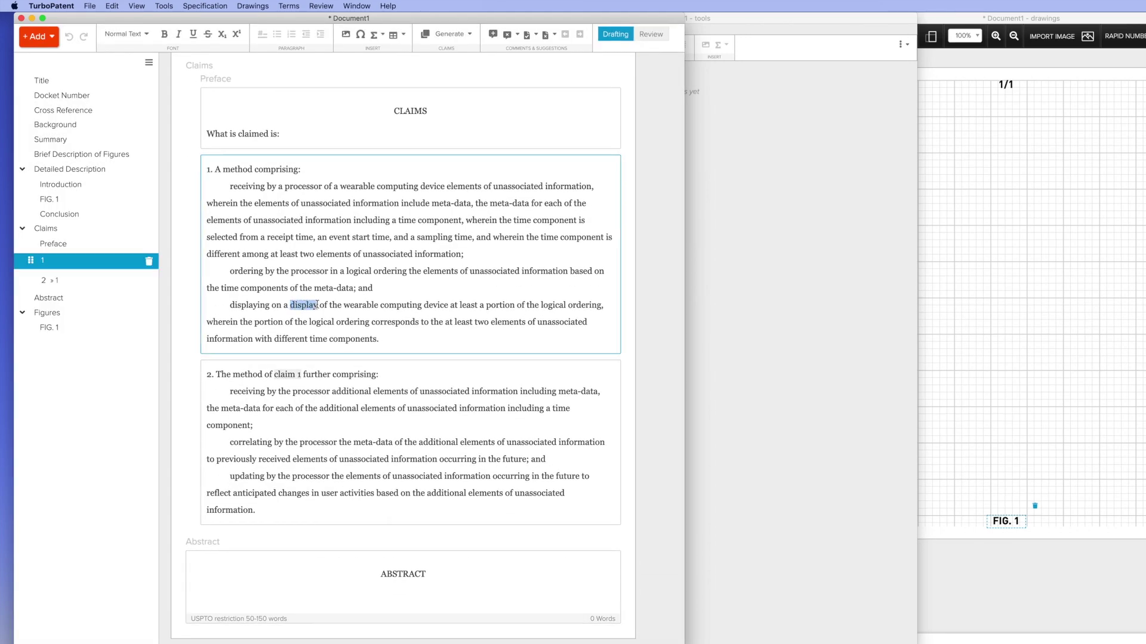
pyautogui.rightClick(307, 303)
pyautogui.click(331, 311)
pyautogui.click(395, 280)
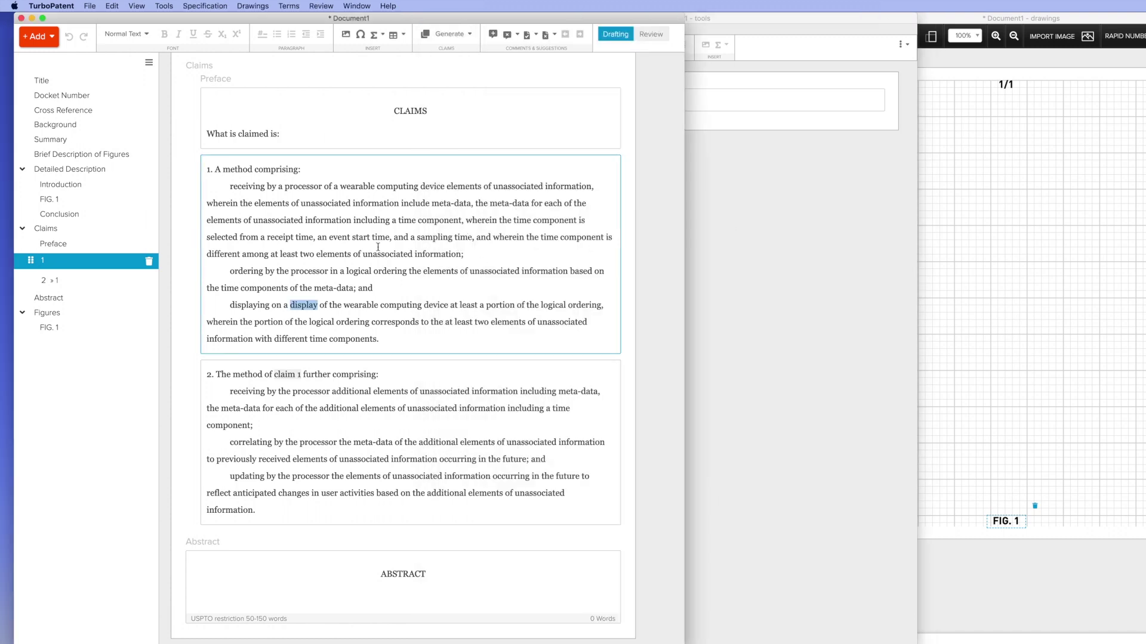
# Convert 'wearable computing device' into a defined term and check the terms list.
pyautogui.moveTo(341, 187); pyautogui.dragTo(441, 186)
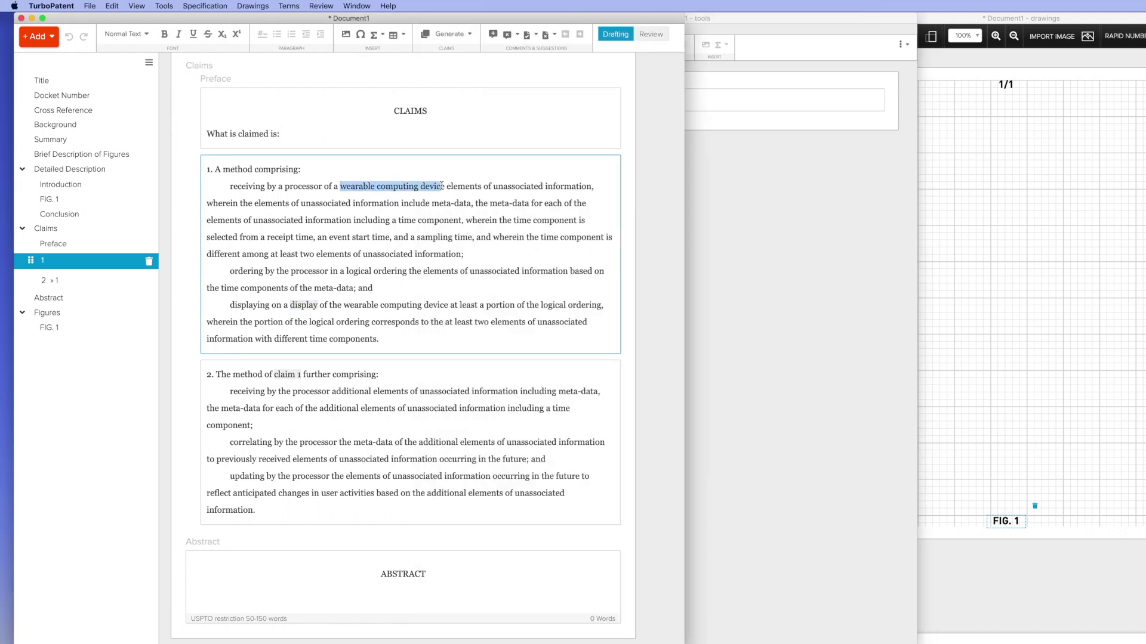
pyautogui.rightClick(408, 188)
pyautogui.click(427, 194)
pyautogui.click(734, 214)
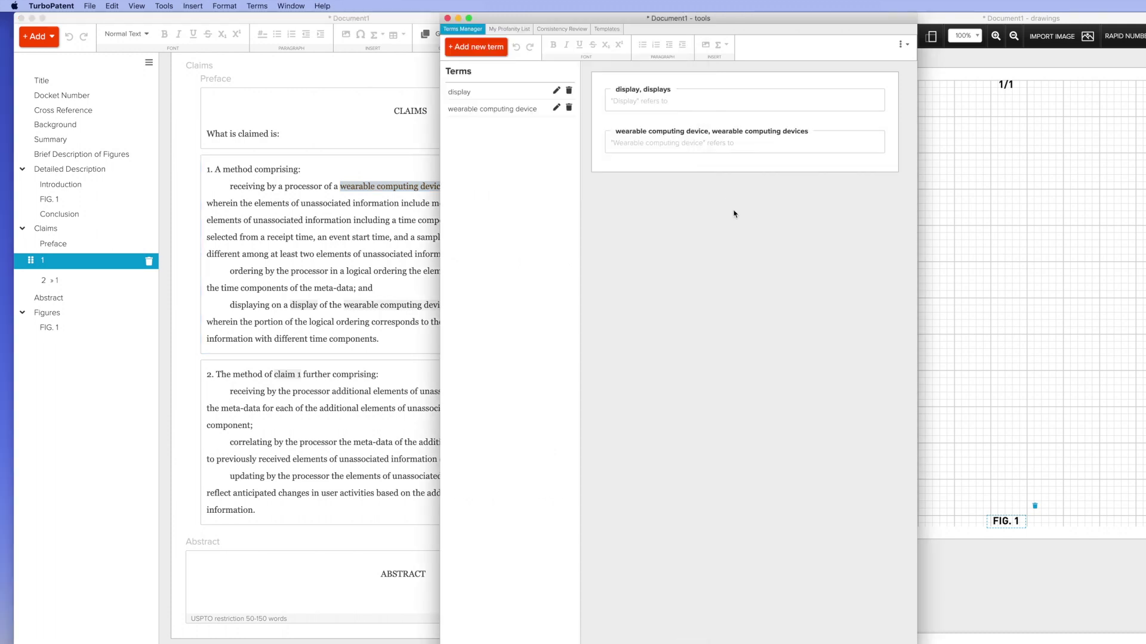
pyautogui.click(401, 221)
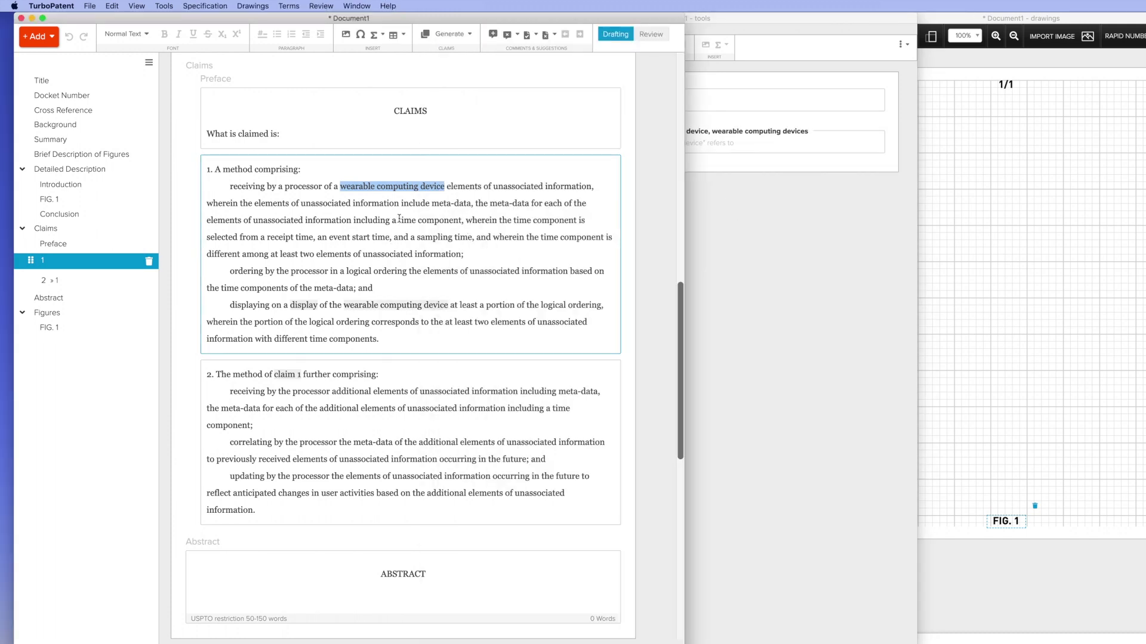
# Convert 'time component' into a defined term using the Terms menu.
pyautogui.moveTo(399, 220); pyautogui.dragTo(461, 220)
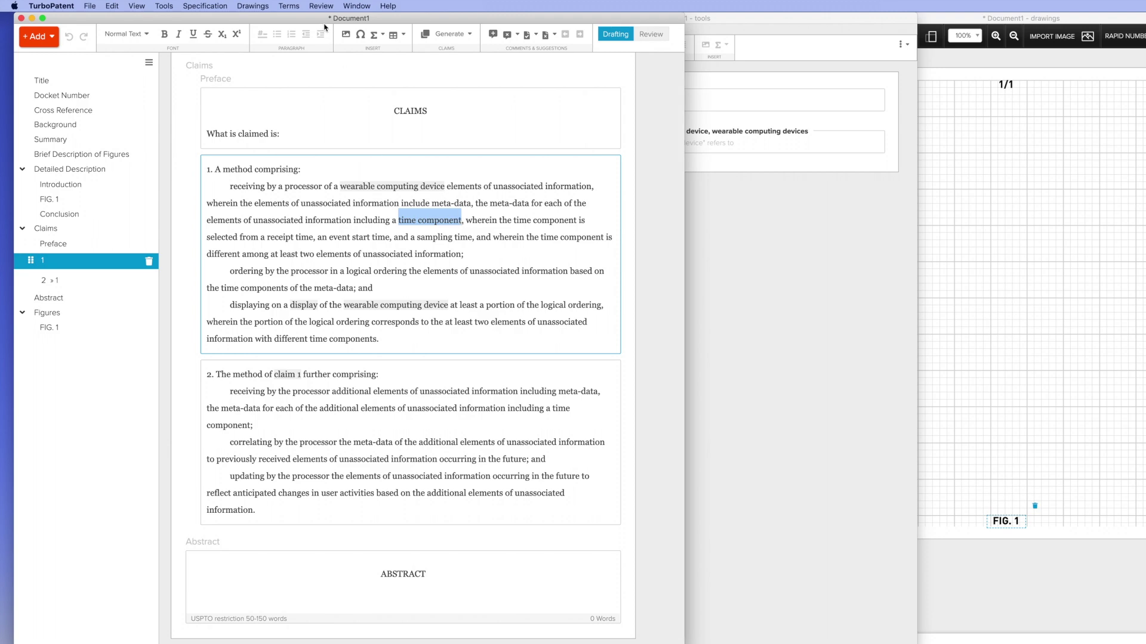
pyautogui.click(291, 8)
pyautogui.click(312, 65)
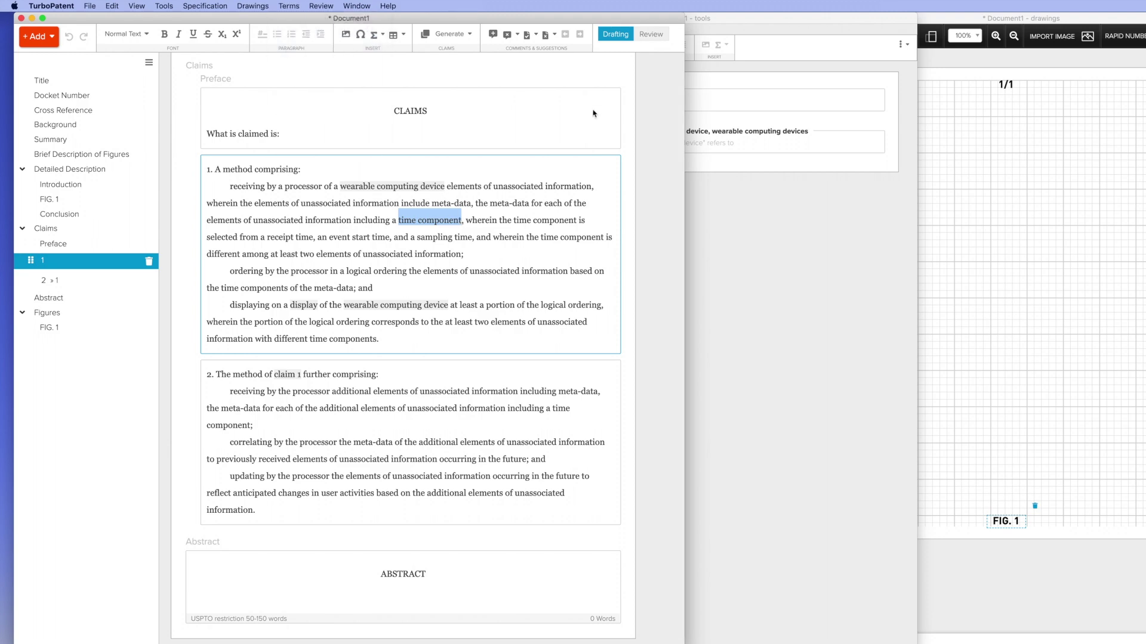
pyautogui.click(743, 243)
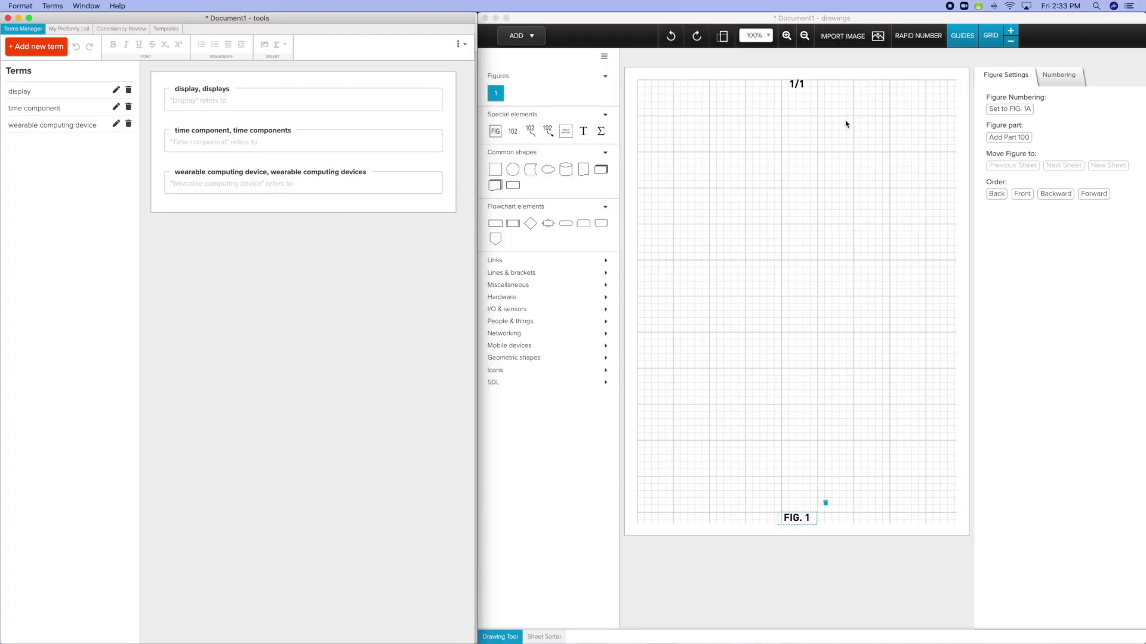
# Import smart watch three button.png into FIG. 1 and position it on the sheet.
pyautogui.click(844, 37)
pyautogui.click(826, 164)
pyautogui.click(746, 145)
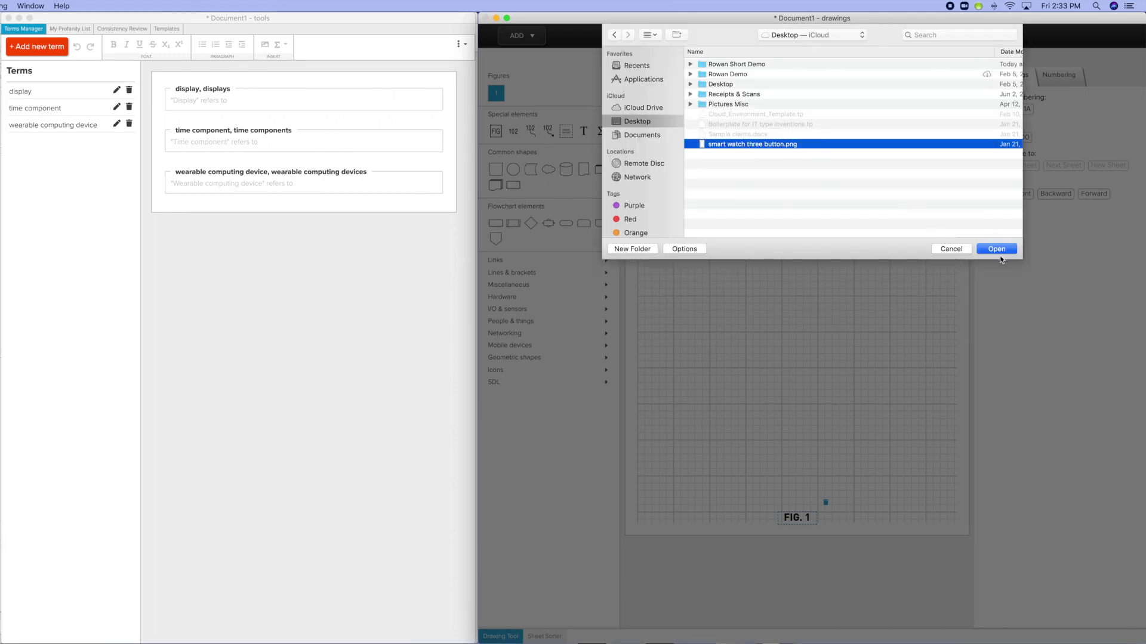
pyautogui.click(999, 250)
pyautogui.moveTo(734, 210); pyautogui.dragTo(804, 265)
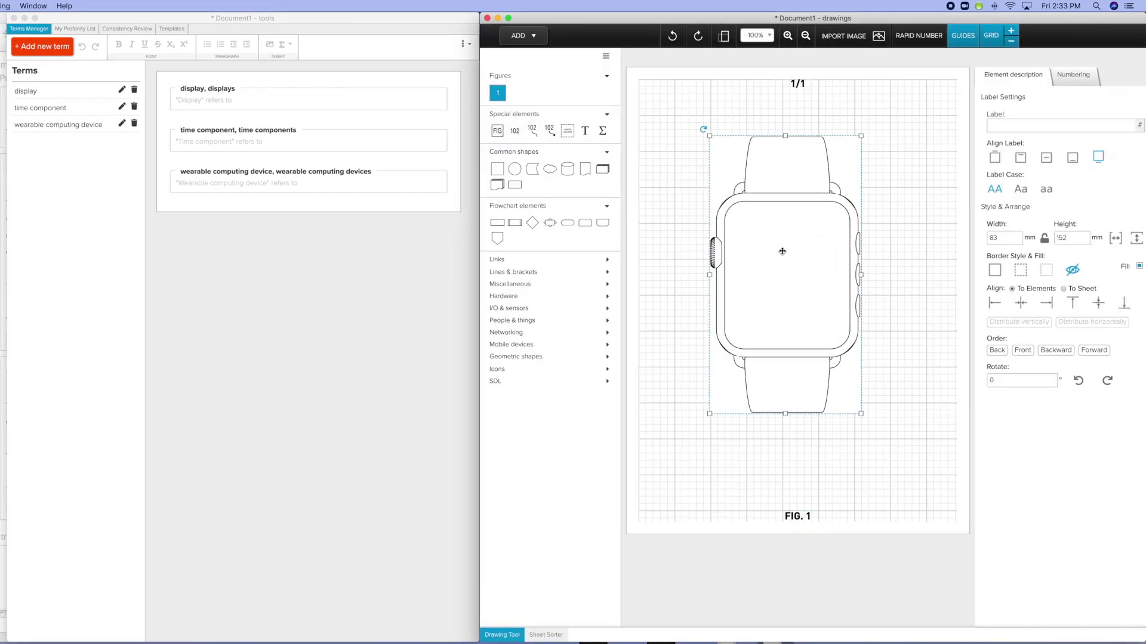
# Label the watch parts 102 time component, 104 wearable computing device and 106 display.
pyautogui.moveTo(94, 103)
pyautogui.mouseDown()
pyautogui.moveTo(754, 209)
pyautogui.moveTo(856, 246)
pyautogui.moveTo(836, 232)
pyautogui.moveTo(890, 234)
pyautogui.moveTo(859, 243)
pyautogui.mouseUp()
pyautogui.moveTo(75, 125); pyautogui.dragTo(825, 166)
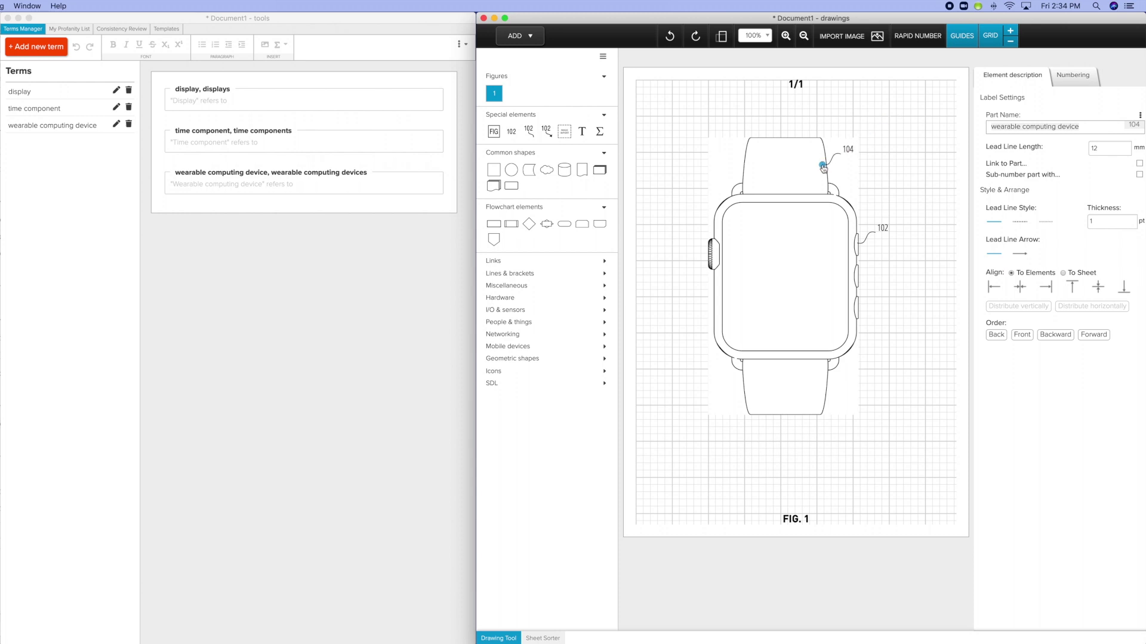
pyautogui.moveTo(511, 131); pyautogui.dragTo(779, 265)
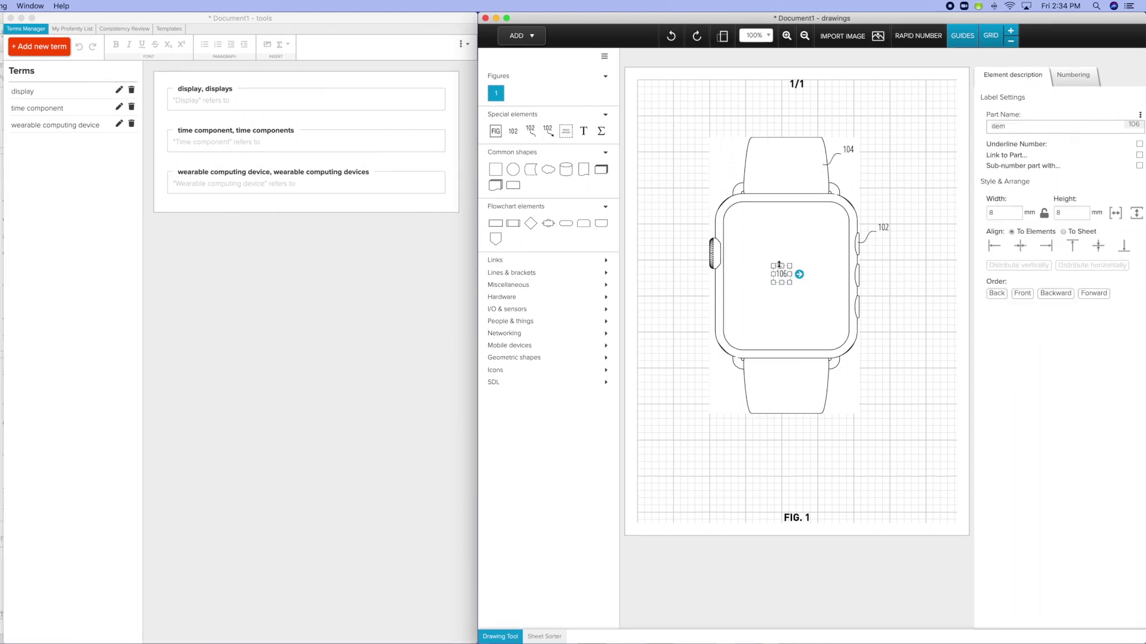
pyautogui.click(1008, 127)
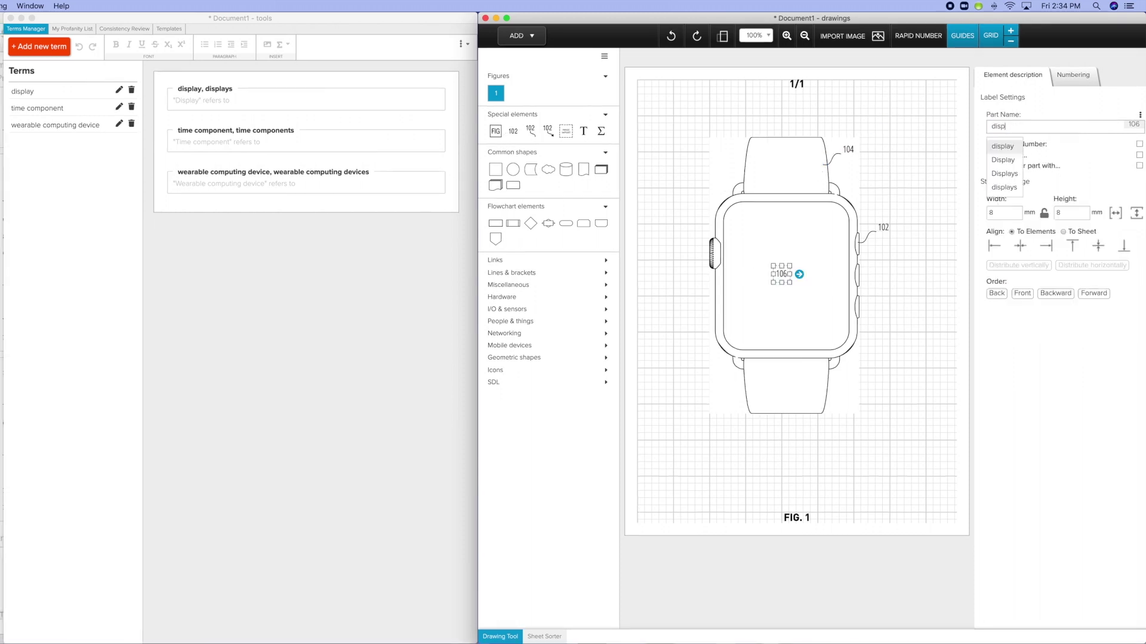
pyautogui.click(1008, 151)
pyautogui.click(57, 200)
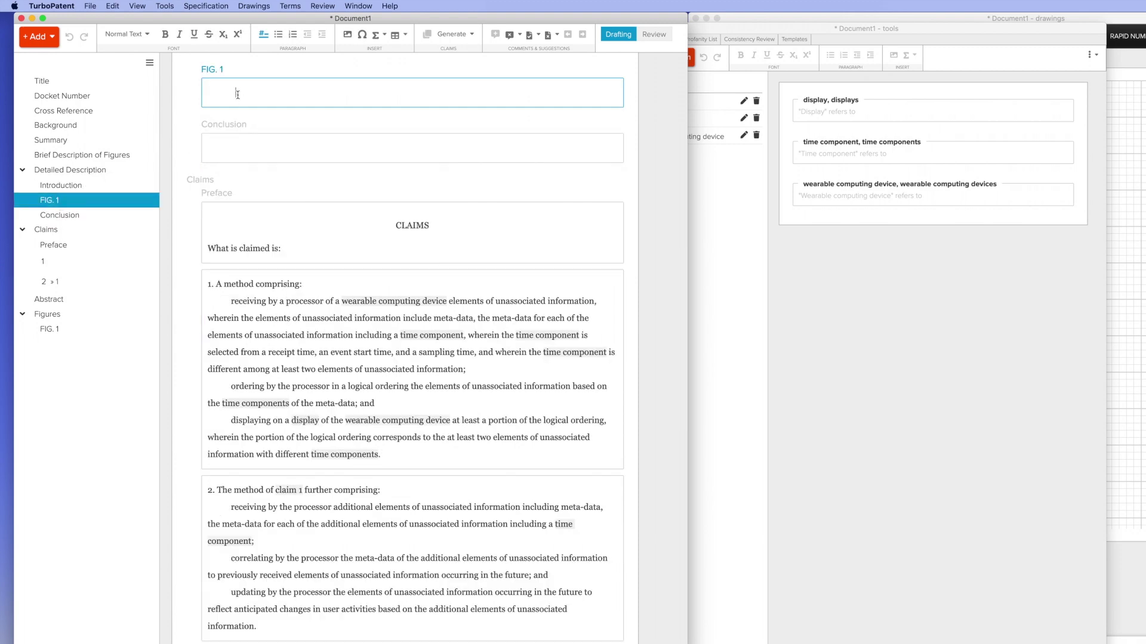
# Generate the FIG. 1 description paragraph from its labelled parts.
pyautogui.rightClick(237, 94)
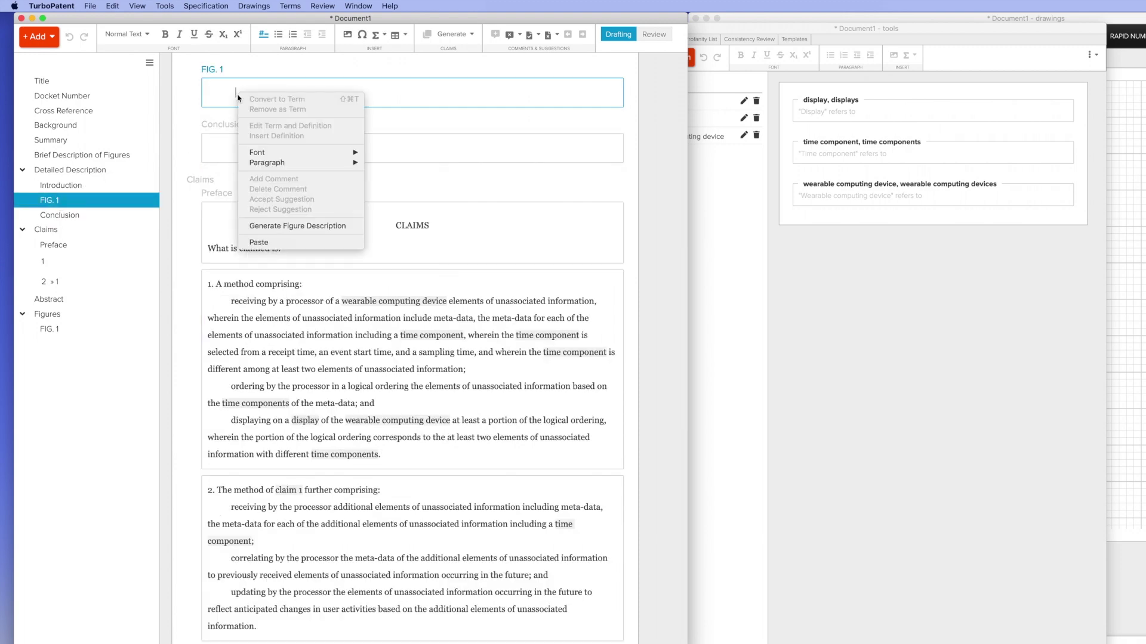
pyautogui.click(274, 225)
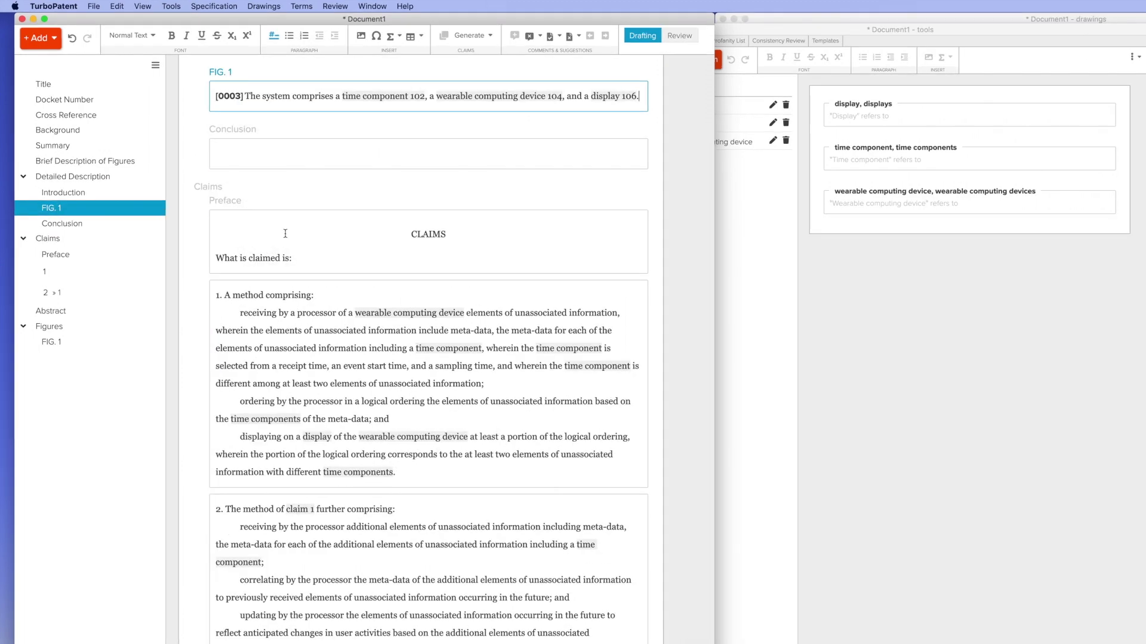
pyautogui.press('Return')
# Add 'Display 106 is connected to time component 102 on wearable computing device 104' using term autocomplete.
pyautogui.write('Disp')
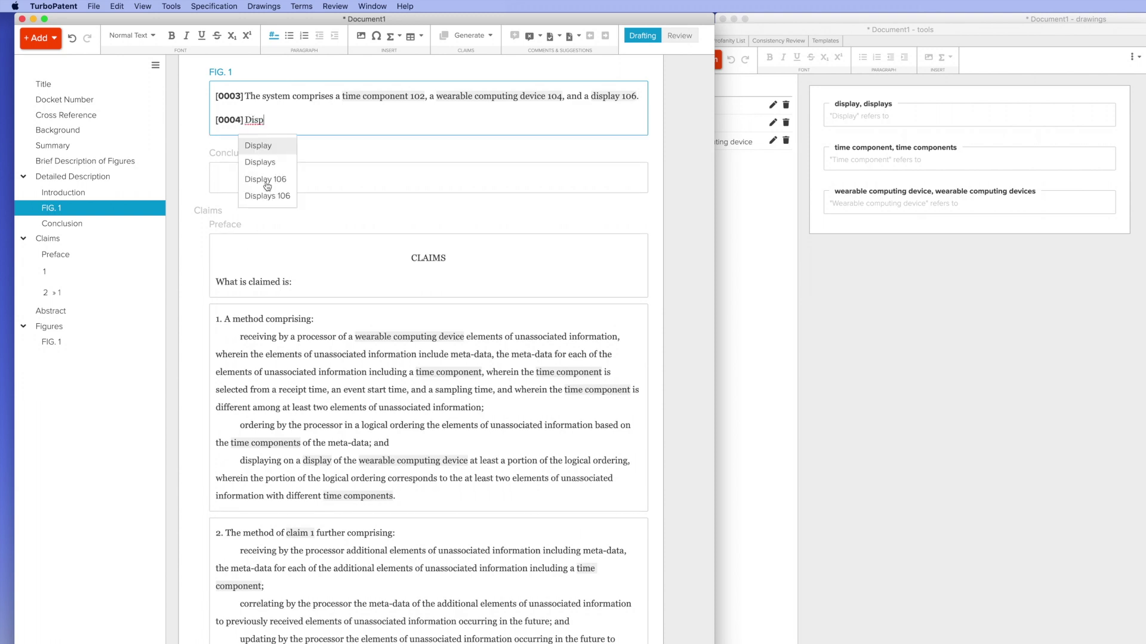
pyautogui.click(266, 182)
pyautogui.write('is conn')
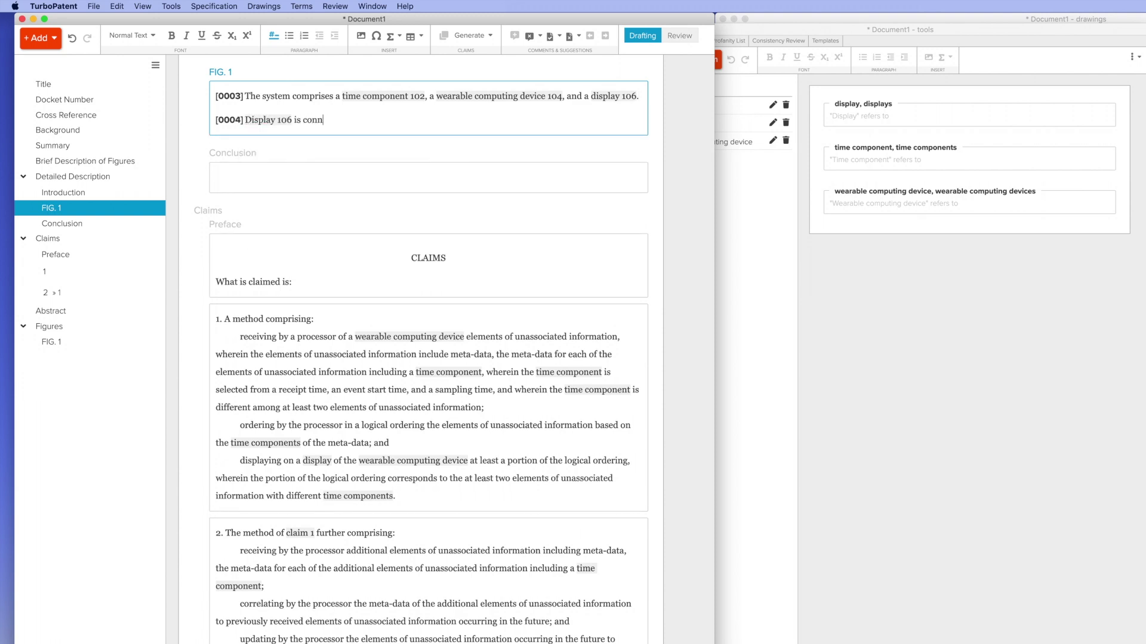
pyautogui.write('ected to time')
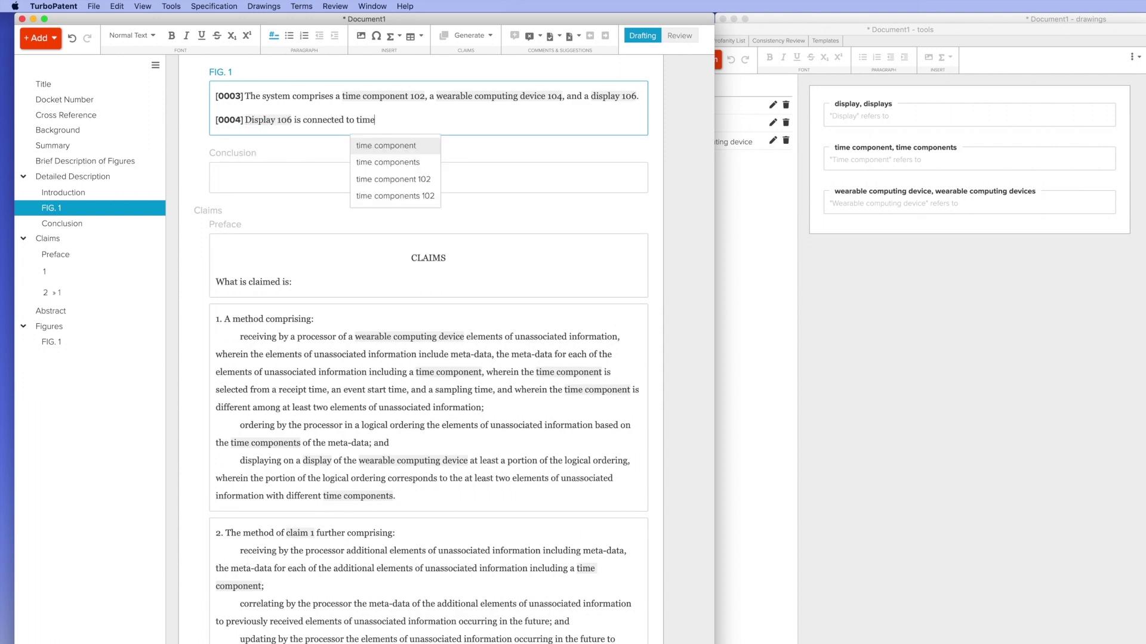
pyautogui.click(401, 179)
pyautogui.write('on 104')
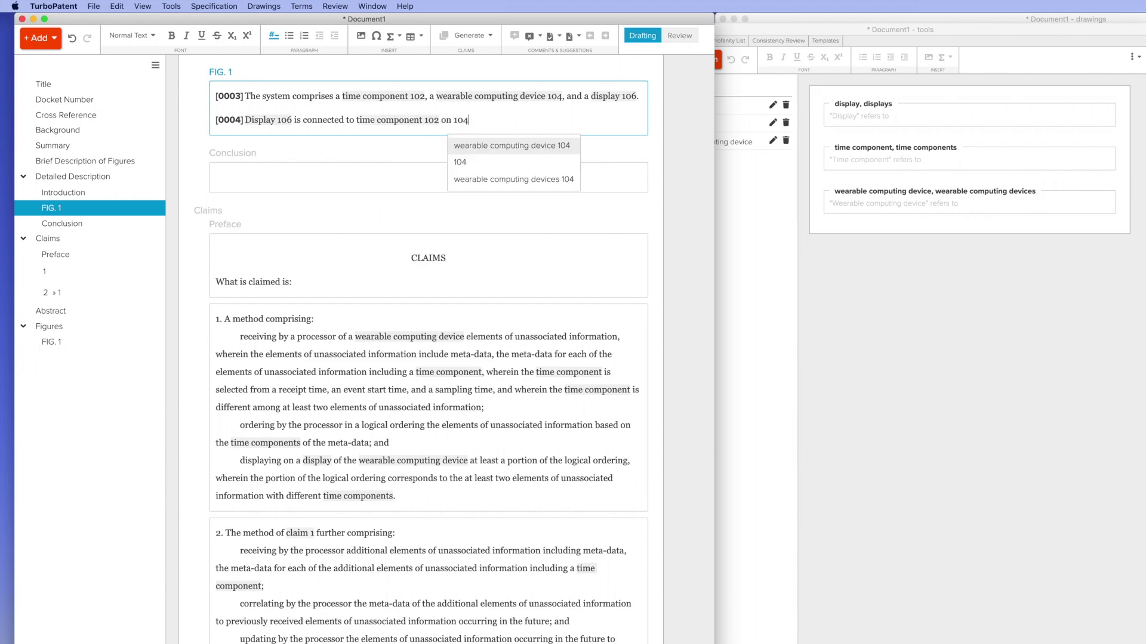
pyautogui.click(493, 148)
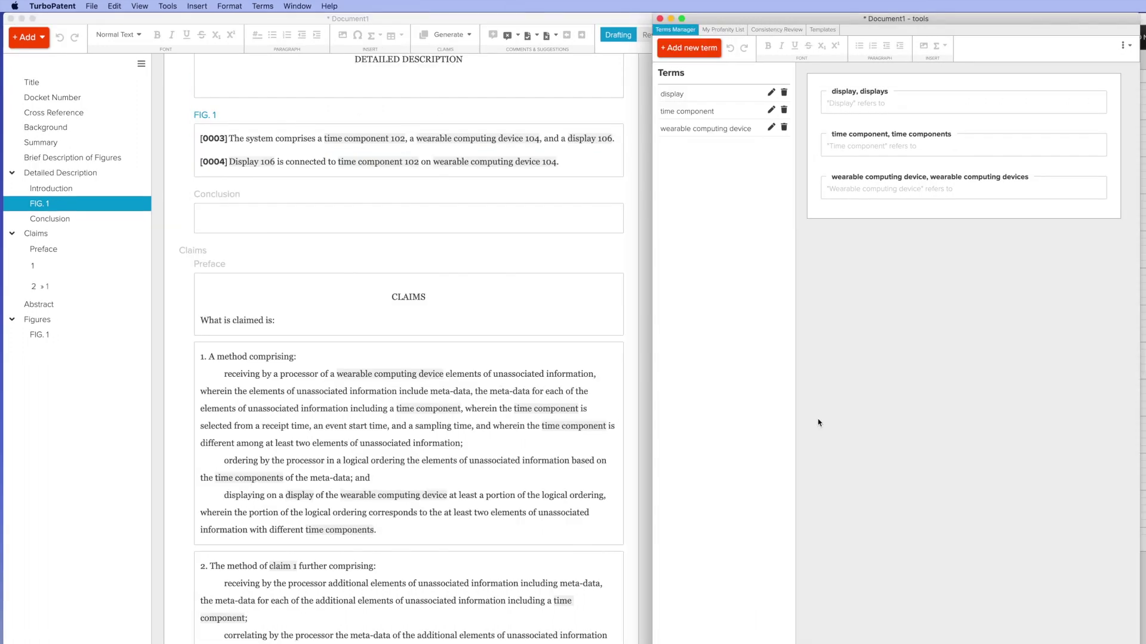
# Rename the display term to GUI and check the relabelled part in the drawing.
pyautogui.click(770, 93)
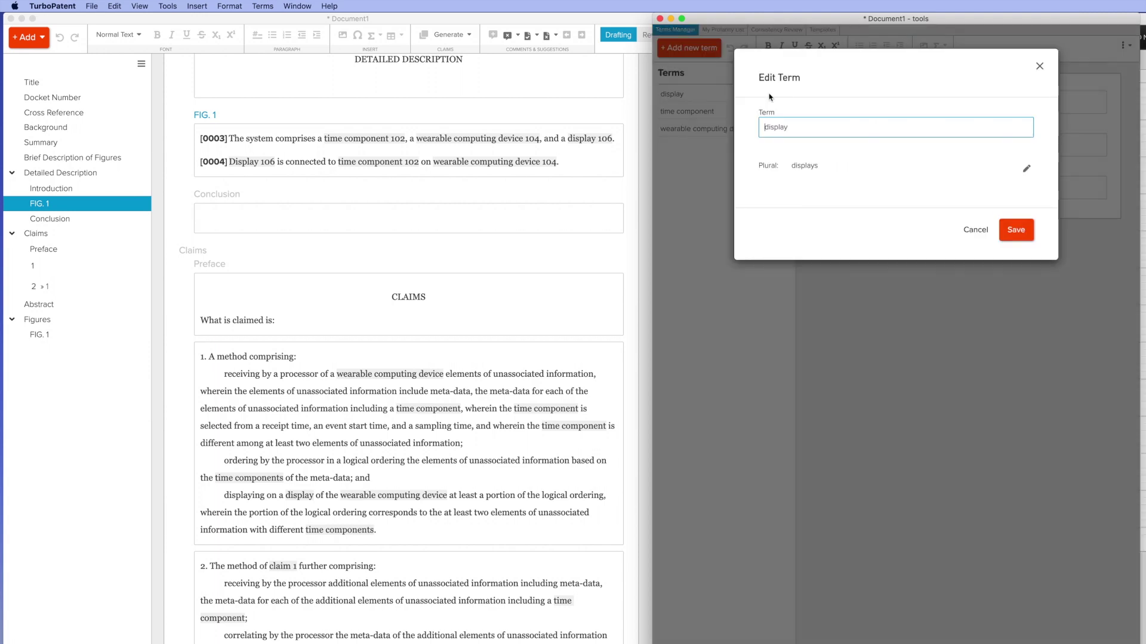
pyautogui.doubleClick(798, 129)
pyautogui.write('GUI')
pyautogui.click(1024, 233)
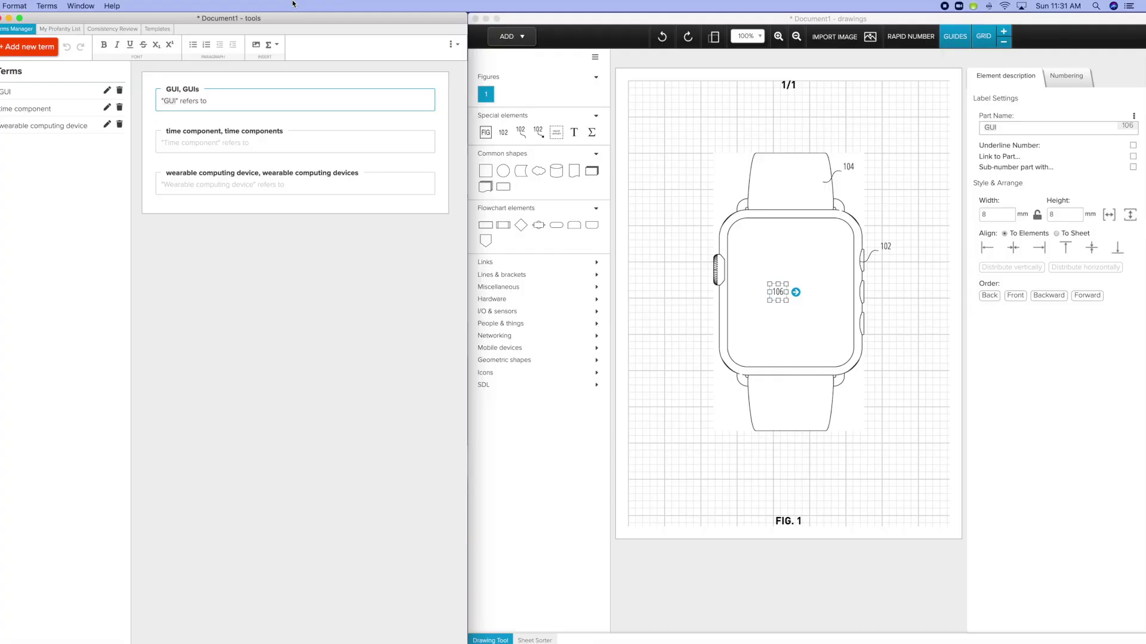
pyautogui.moveTo(293, 4); pyautogui.dragTo(300, 4)
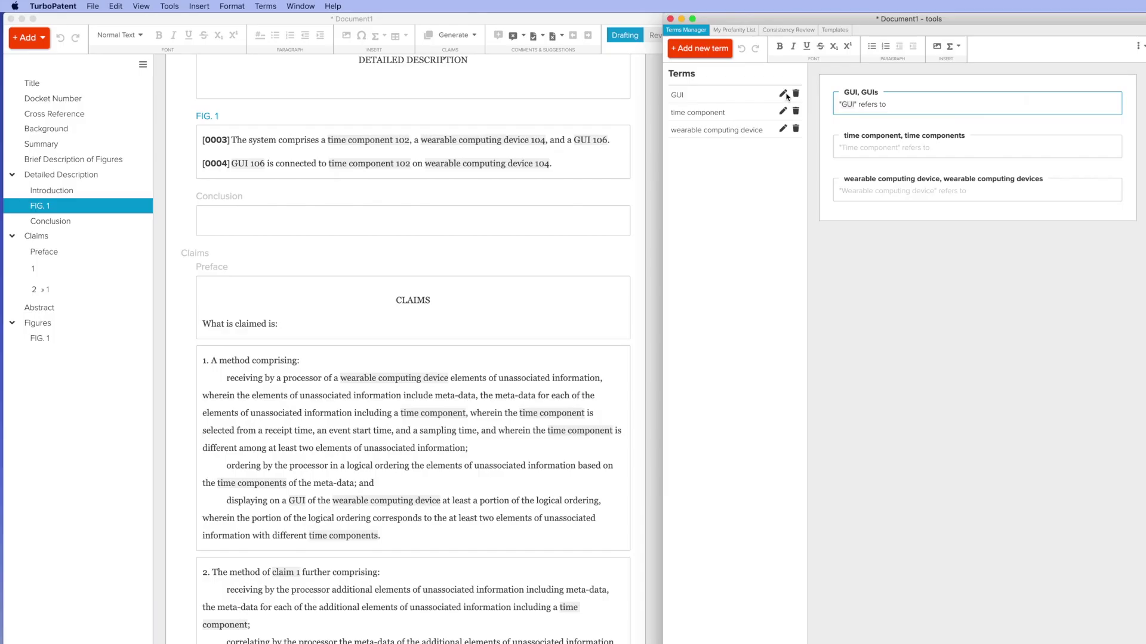
# Rename the GUI term back to display.
pyautogui.click(784, 95)
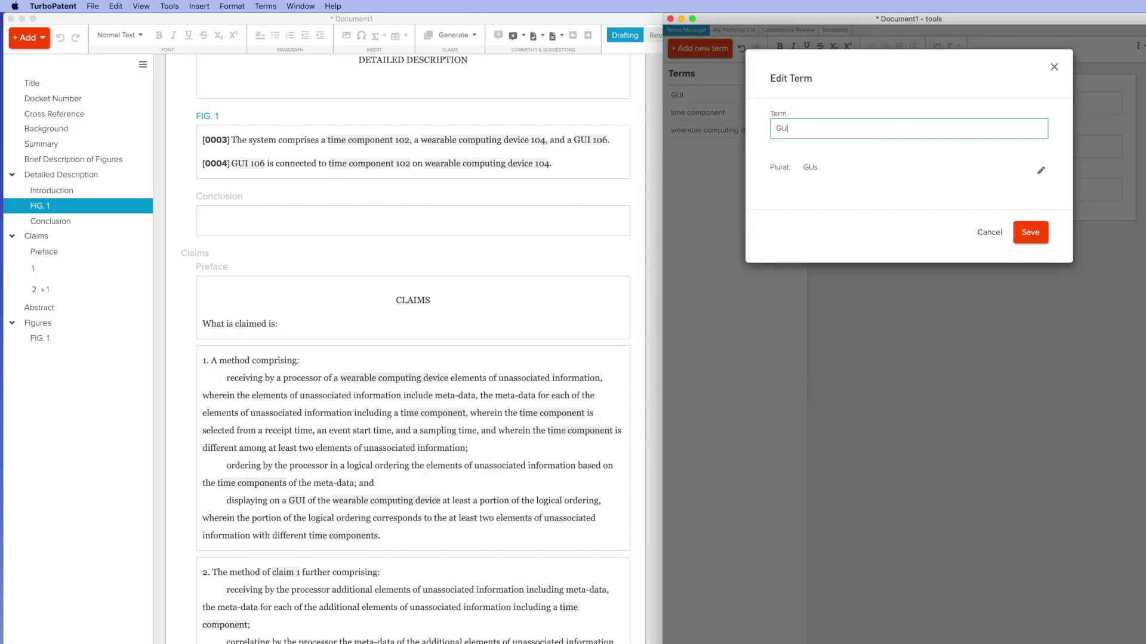
pyautogui.press('BackSpace')
pyautogui.press('BackSpace')
pyautogui.write('displa')
pyautogui.click(1030, 232)
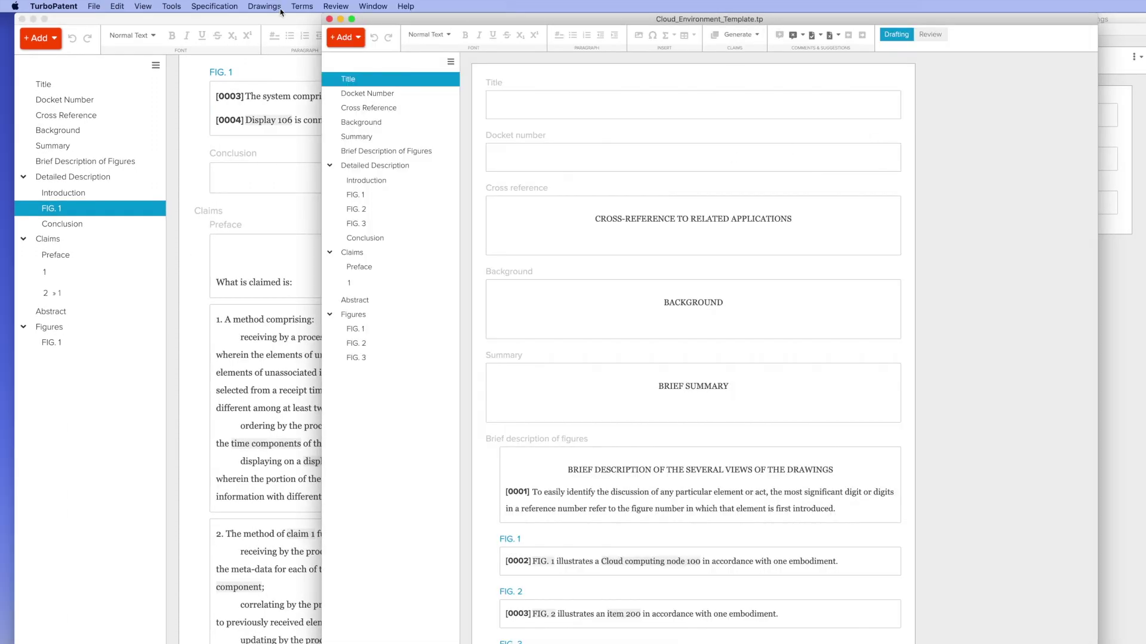
# Open Cloud_Environment_Template's drawings in the Drawing Tool and view them in Sheet Sorter.
pyautogui.click(265, 6)
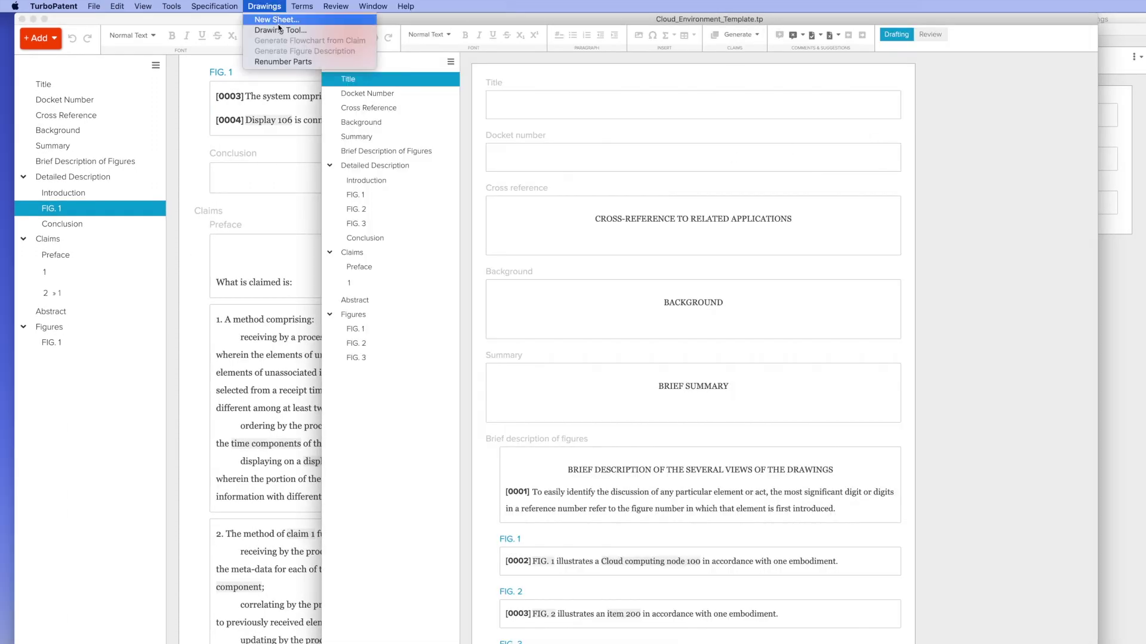
pyautogui.click(287, 37)
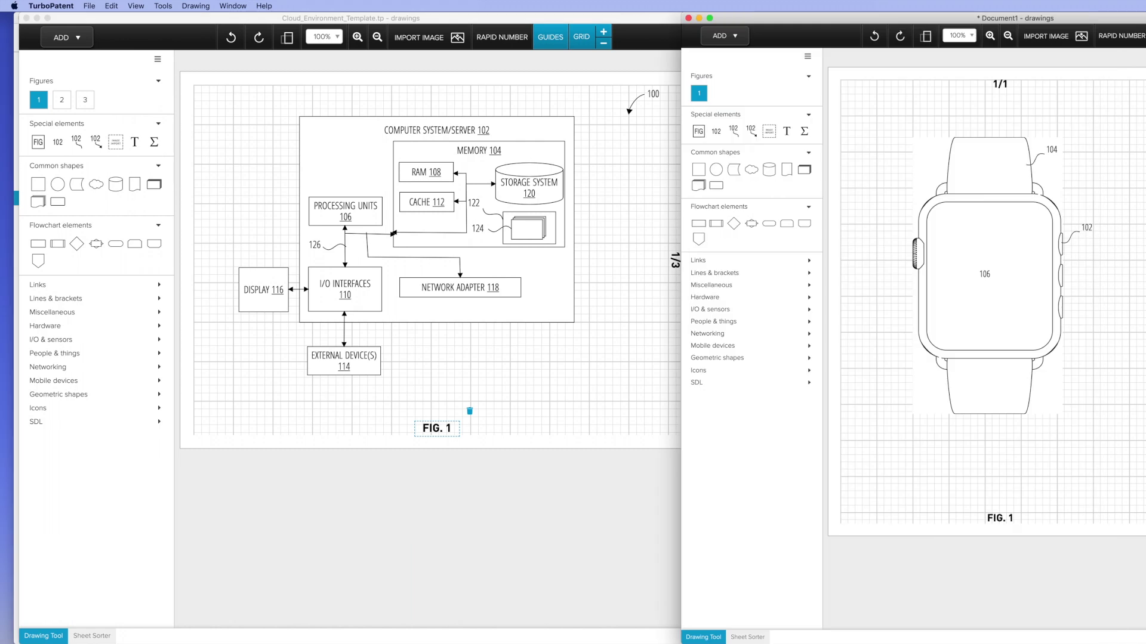
pyautogui.click(101, 636)
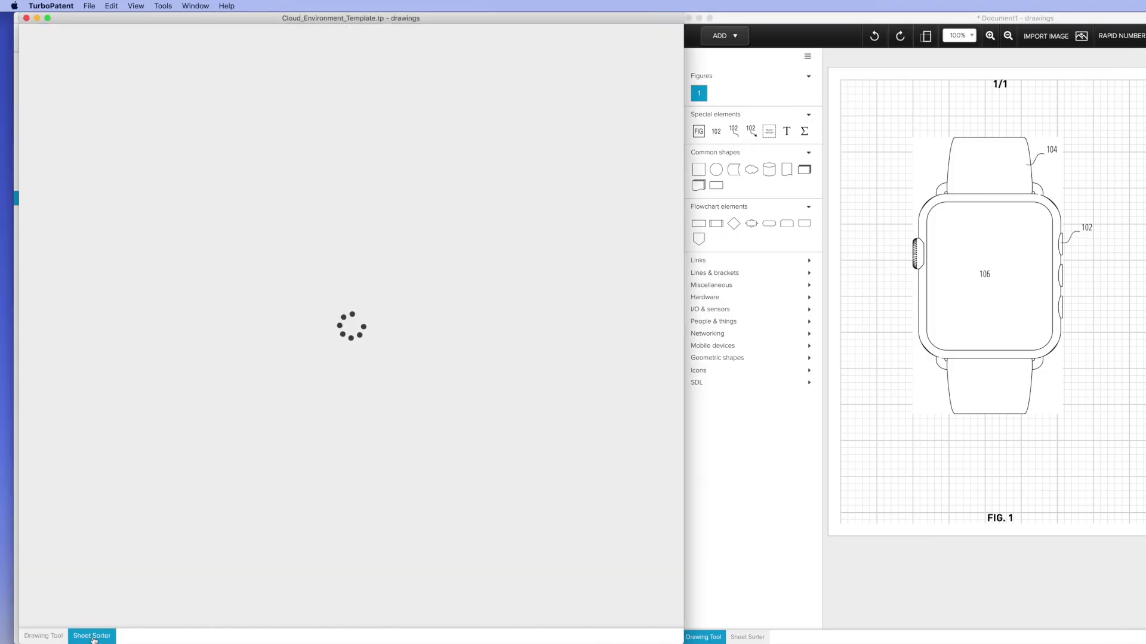
# Copy the template's FIG. 1 and FIG. 2 sheets into Document1, then close the template drawings.
pyautogui.click(751, 638)
pyautogui.click(145, 149)
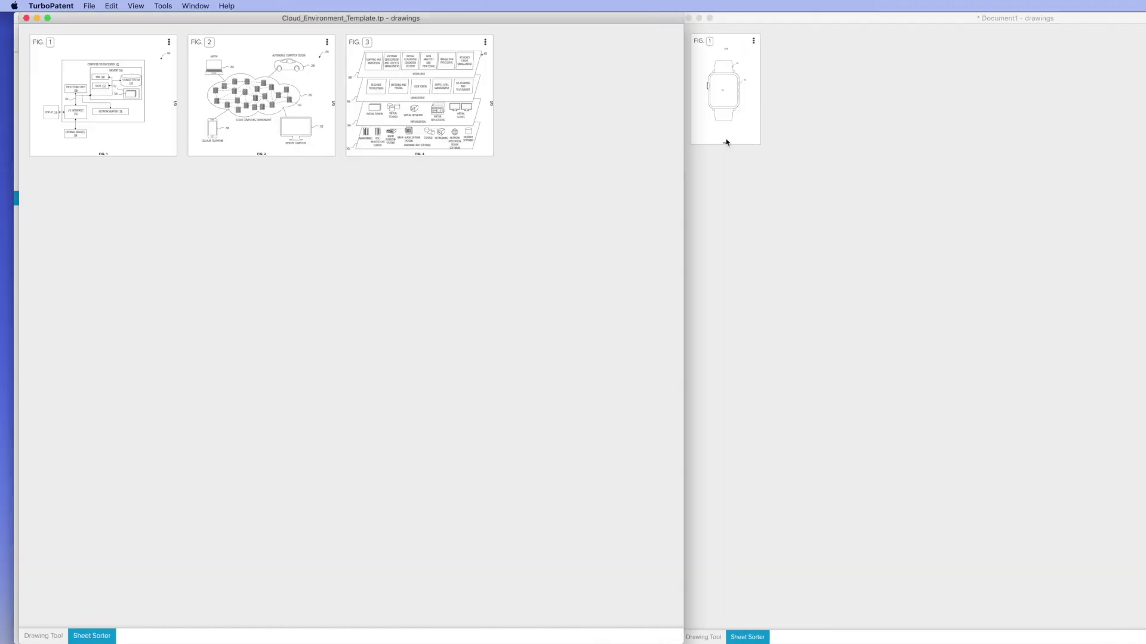
pyautogui.moveTo(137, 149); pyautogui.dragTo(760, 127)
pyautogui.moveTo(328, 128); pyautogui.dragTo(908, 114)
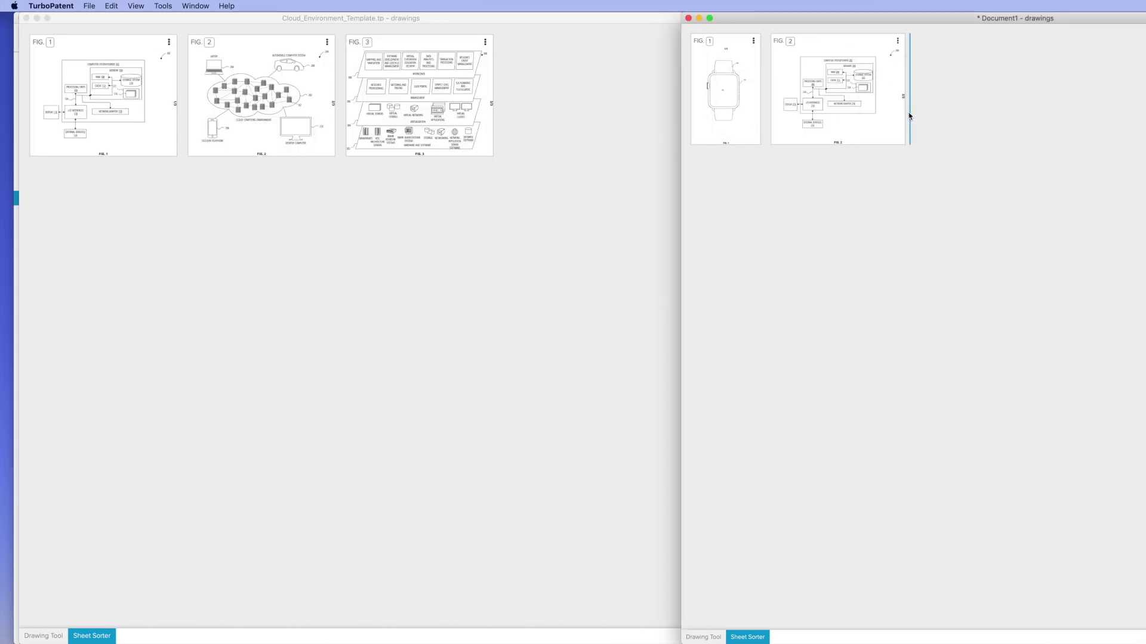
pyautogui.click(27, 19)
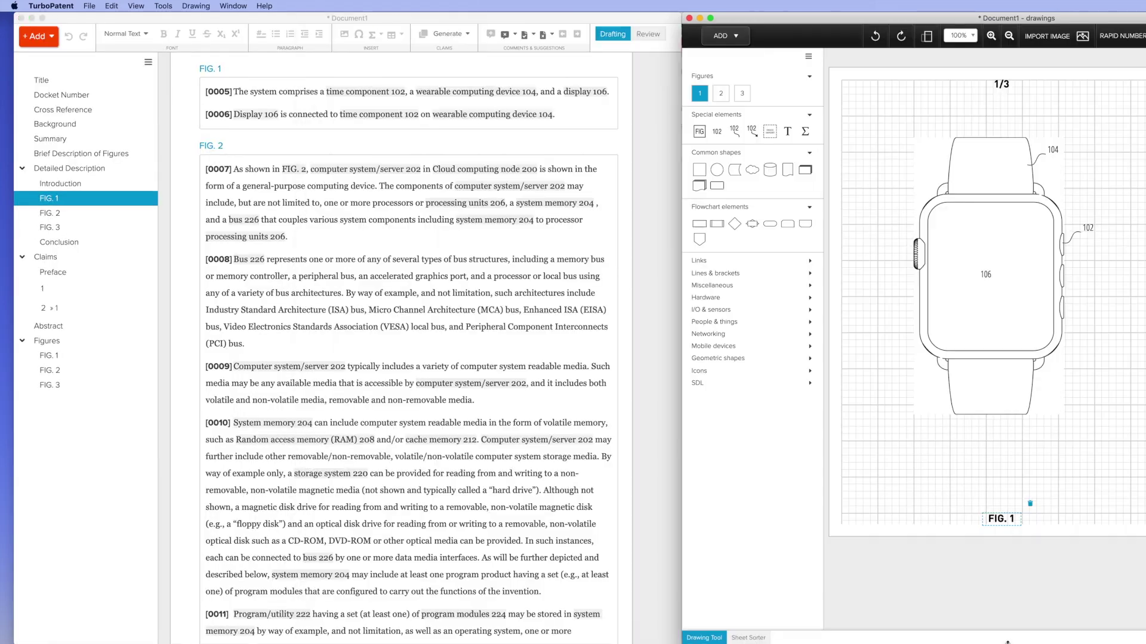
# Move the watch sheet to the last position so it becomes FIG. 3, and check the description.
pyautogui.click(742, 638)
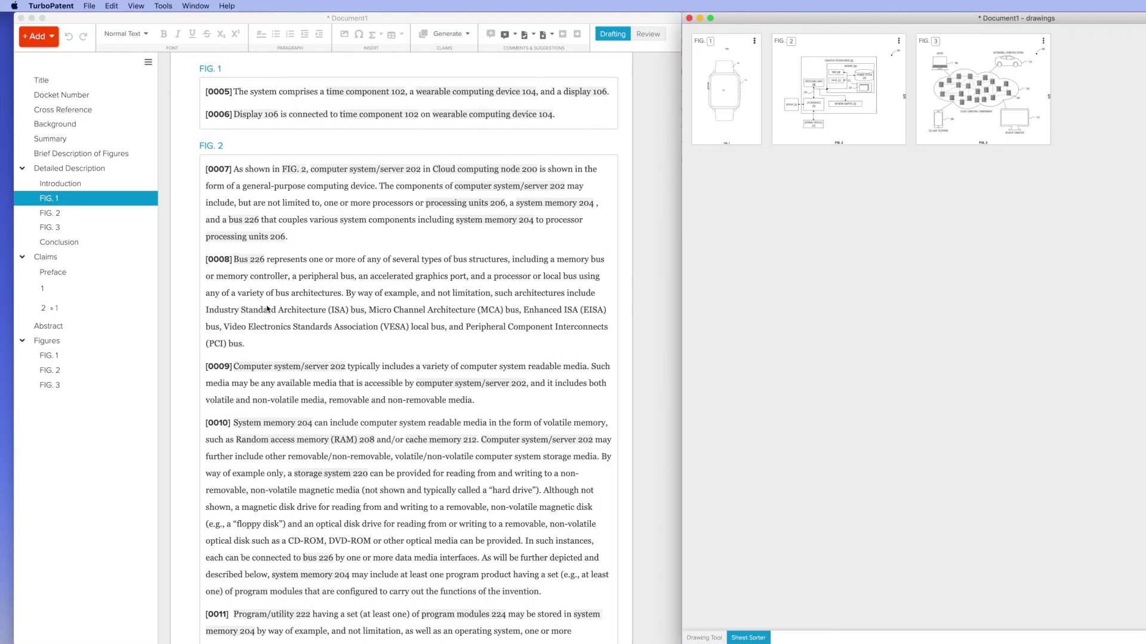
pyautogui.click(52, 220)
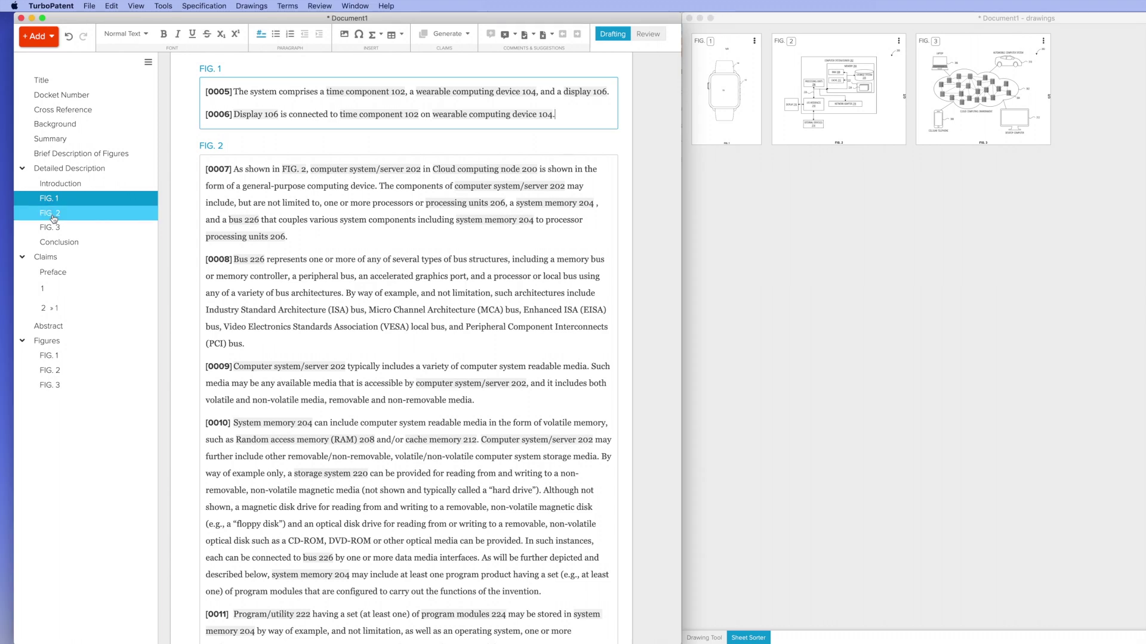
pyautogui.click(703, 150)
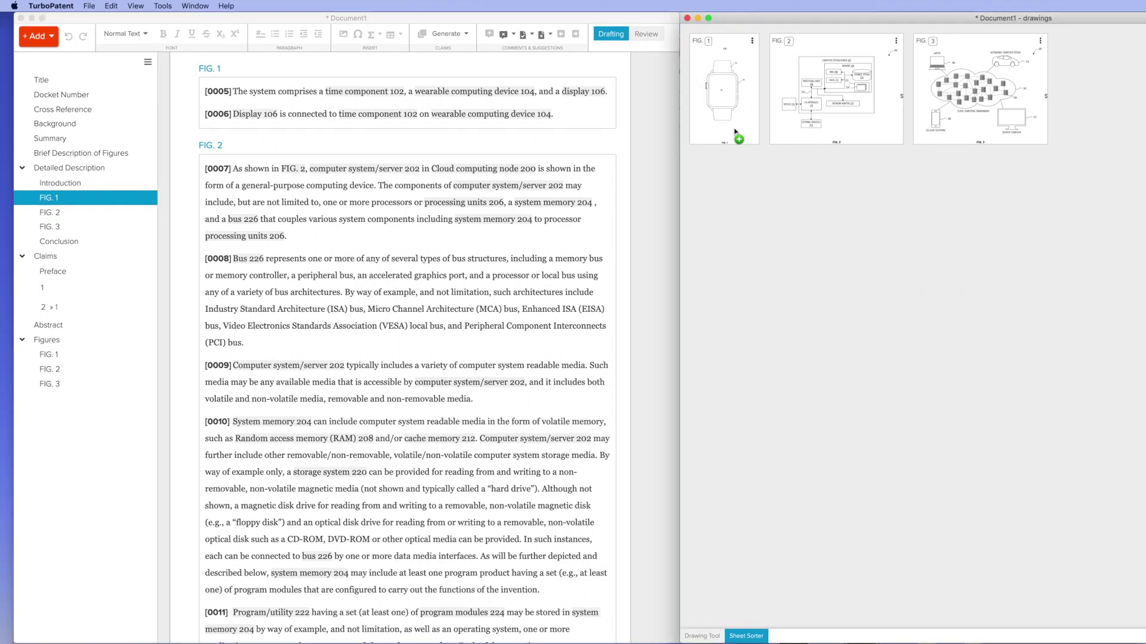
pyautogui.moveTo(735, 131); pyautogui.dragTo(1042, 129)
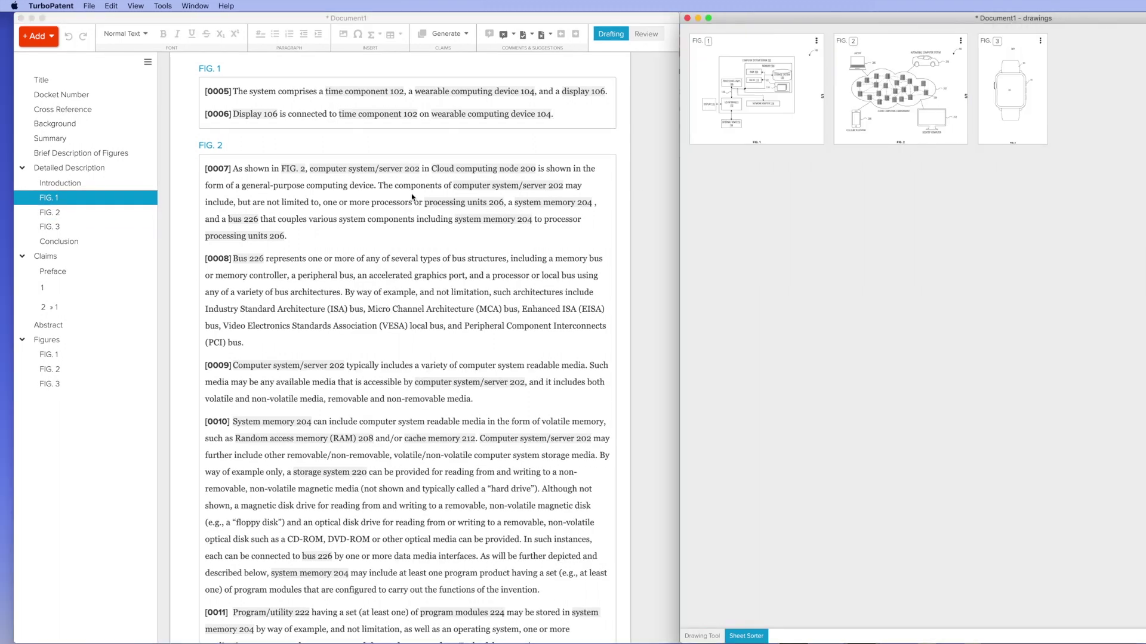
pyautogui.click(53, 231)
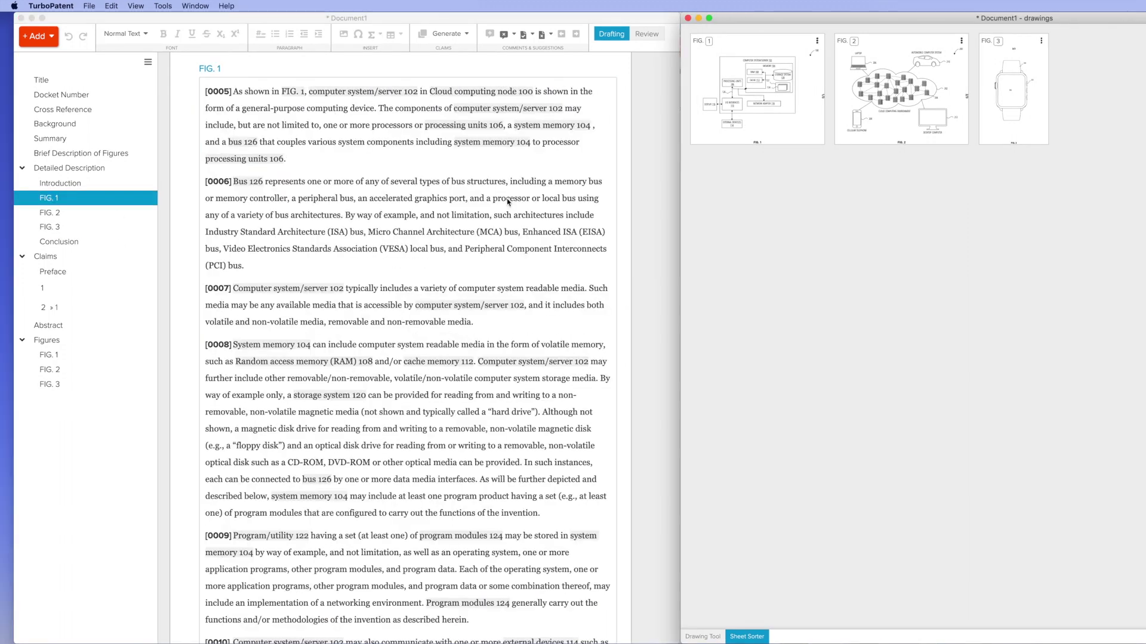
pyautogui.click(82, 241)
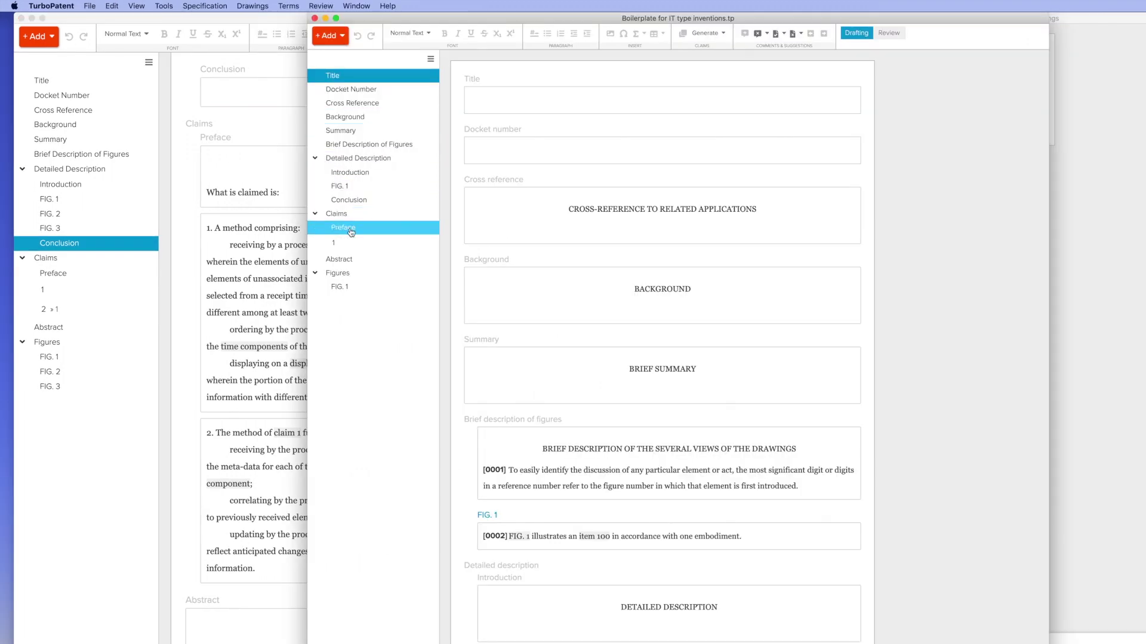
# Merge Boilerplate for IT type inventions.tp into the document, keeping its figure and specification but not its claim.
pyautogui.click(355, 204)
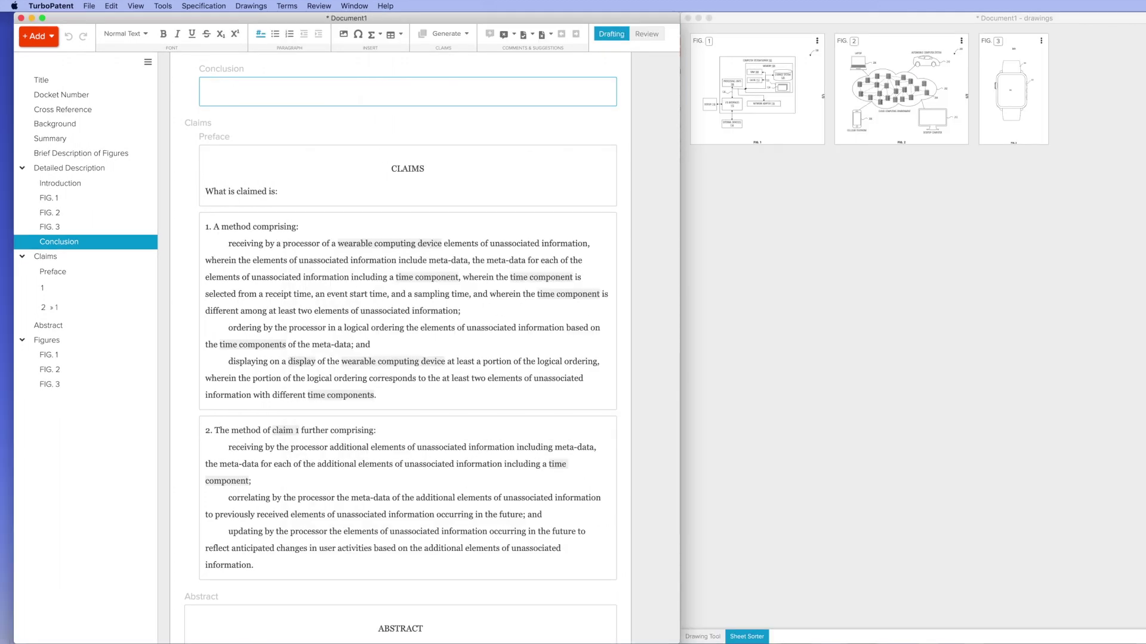
pyautogui.moveTo(514, 642); pyautogui.dragTo(510, 427)
pyautogui.click(204, 147)
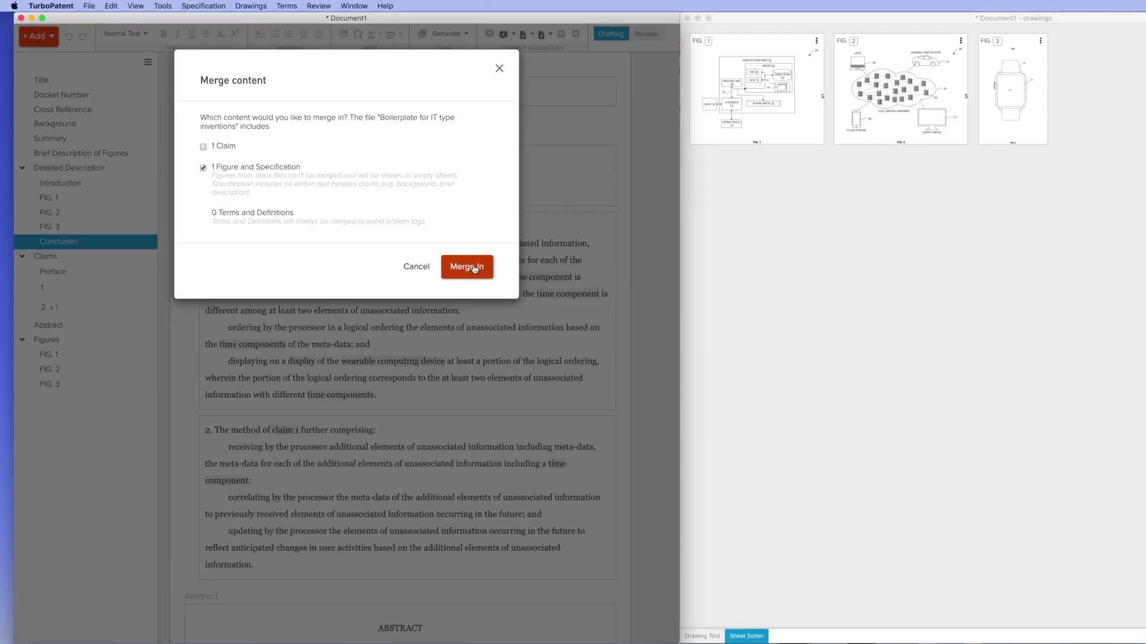
pyautogui.click(466, 267)
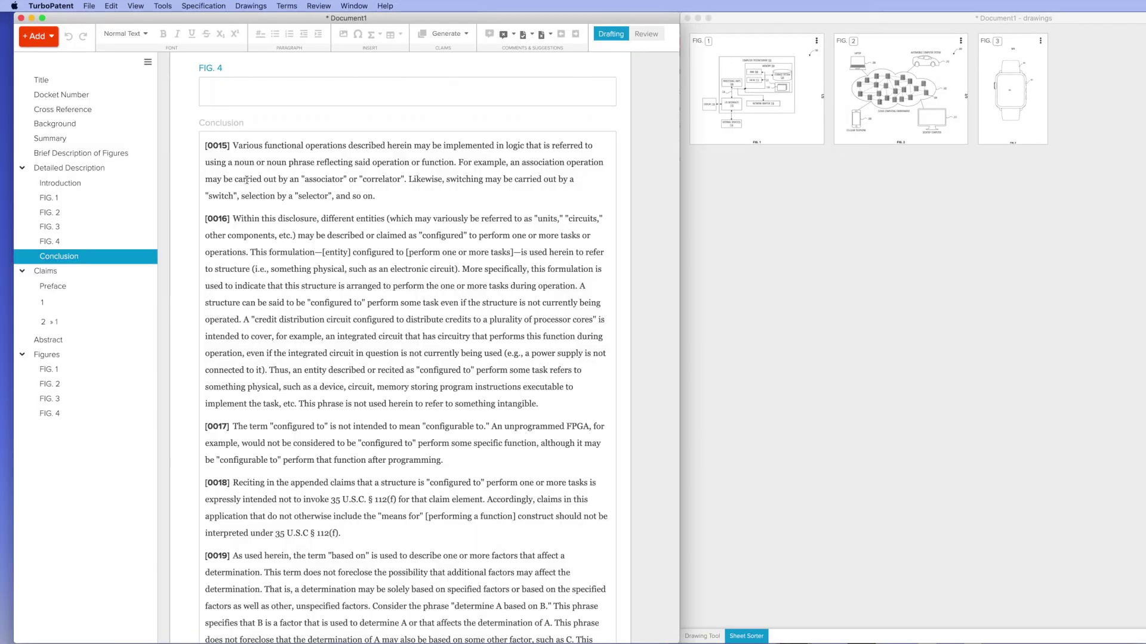
pyautogui.scroll(-10, 246, 179)
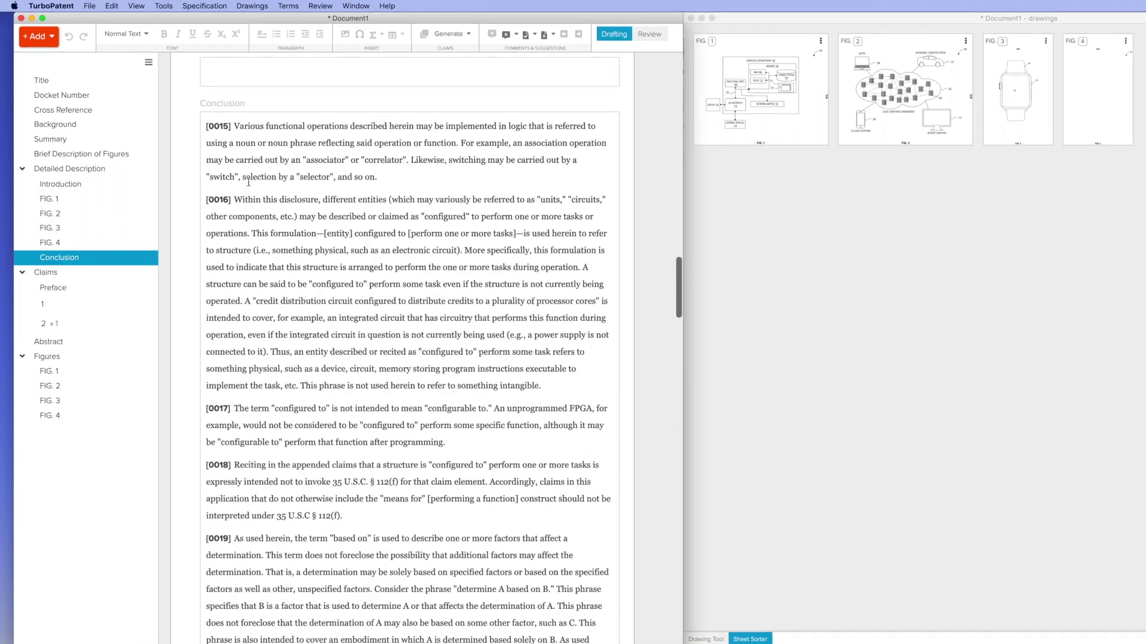
pyautogui.scroll(1, 248, 182)
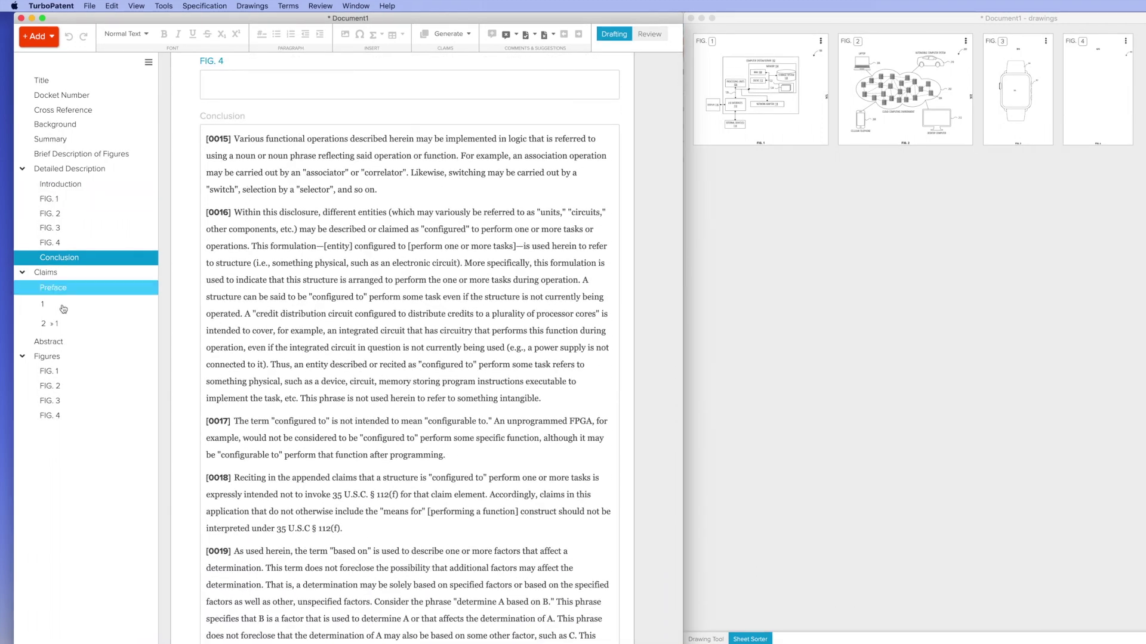
# Select claims 1 and 2 in the outline and open the Specification menu.
pyautogui.click(43, 304)
pyautogui.keyDown('shift'); pyautogui.click(47, 324); pyautogui.keyUp('shift')
pyautogui.click(204, 6)
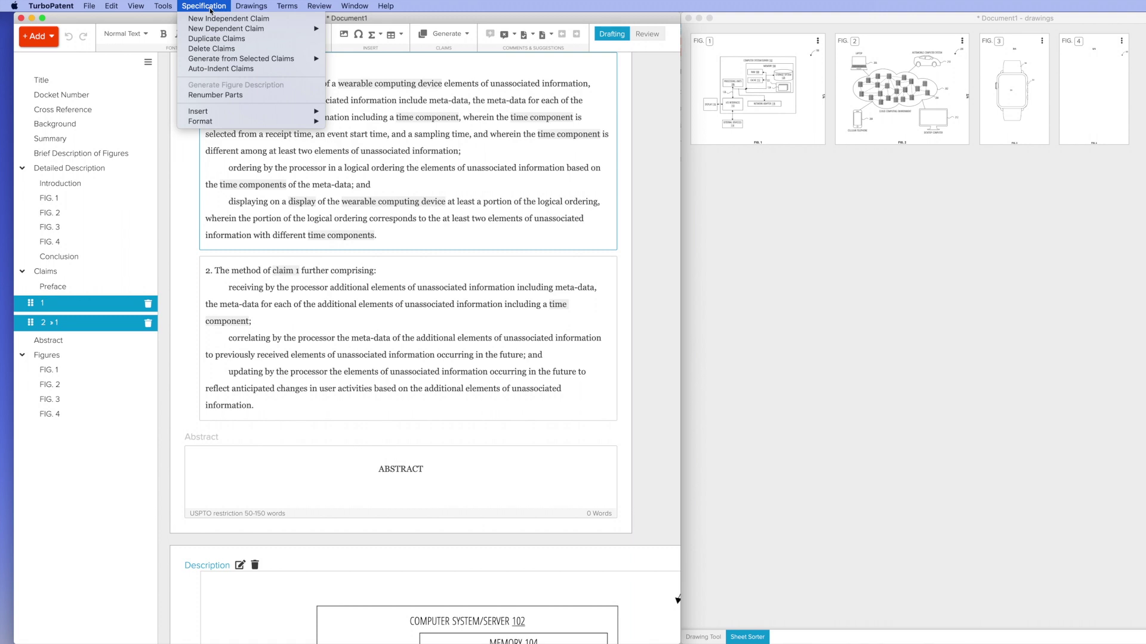
# Generate apparatus claims 3 and 4 from the selected method claims.
pyautogui.moveTo(254, 61)
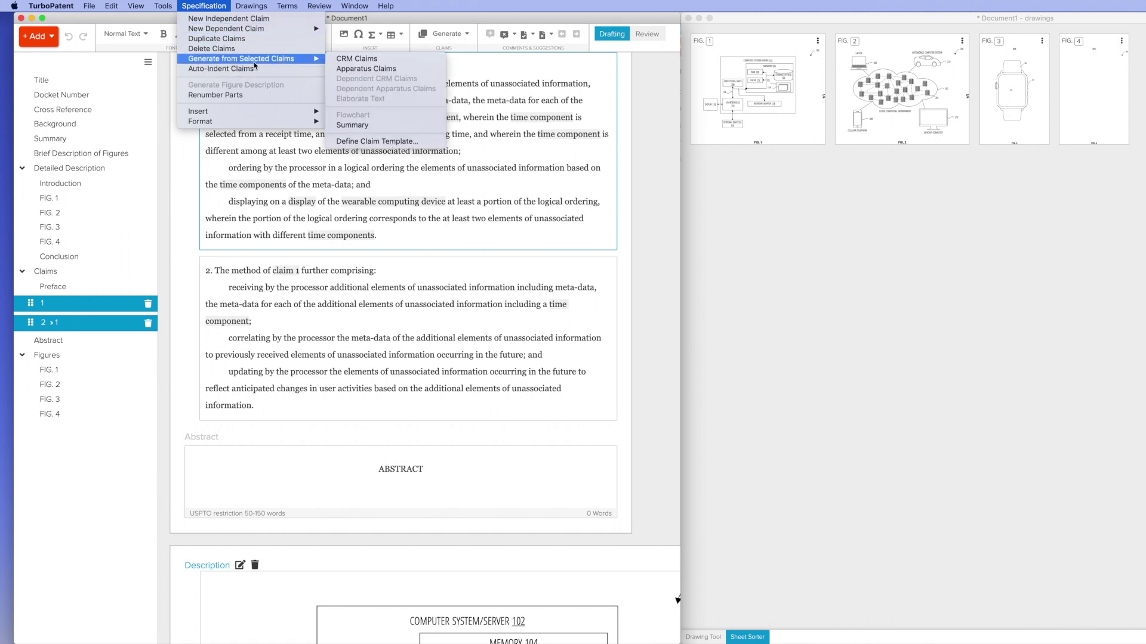
pyautogui.click(358, 68)
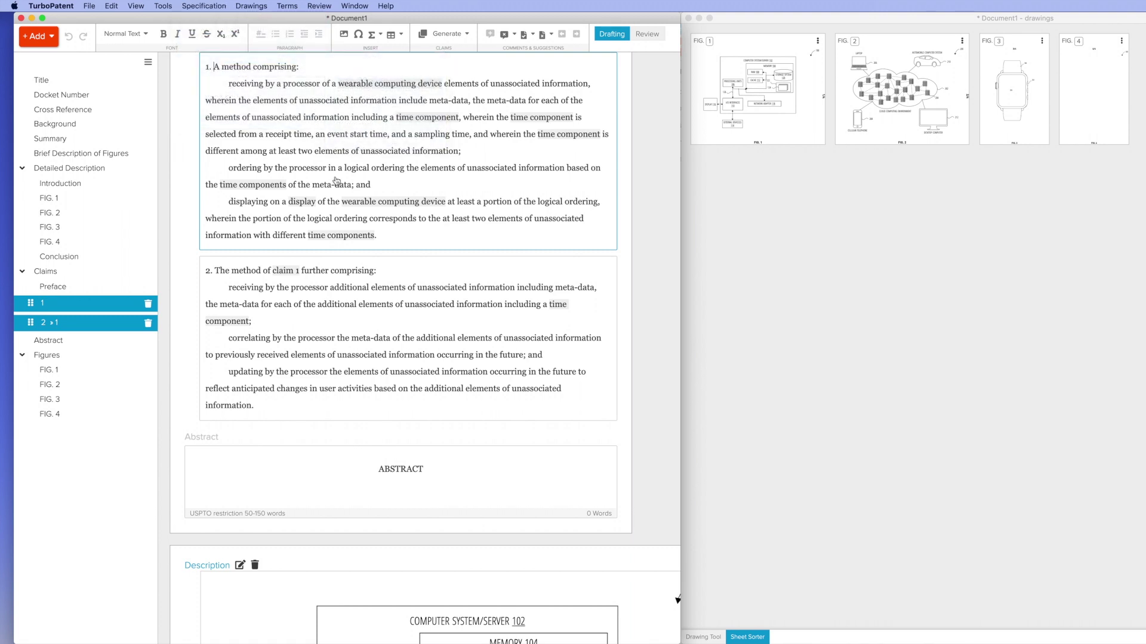
pyautogui.scroll(3, 274, 270)
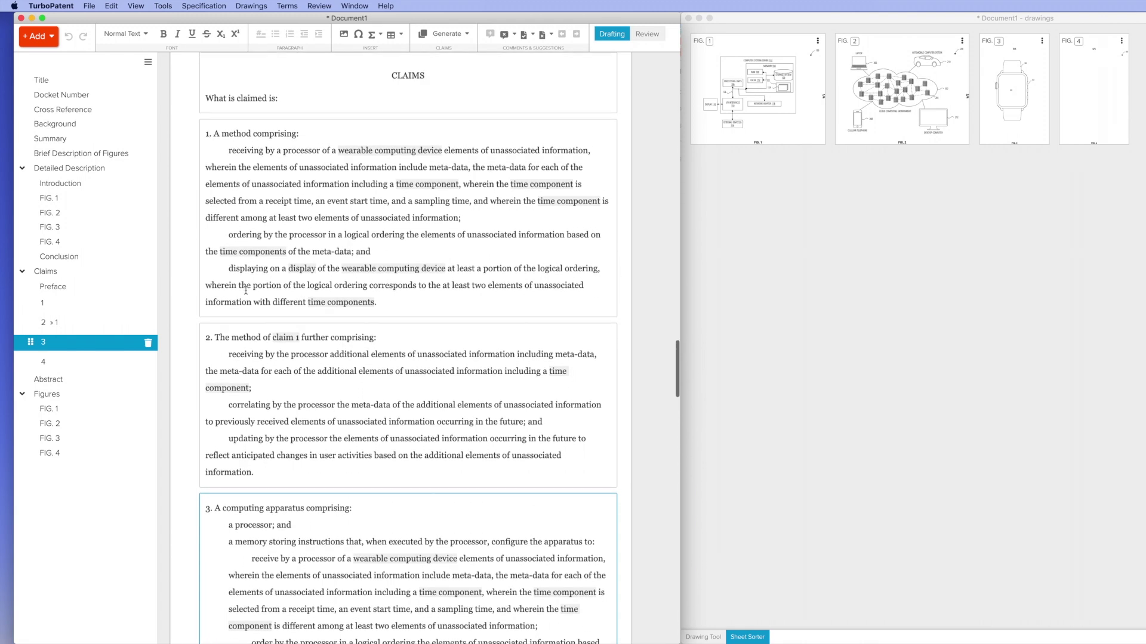
pyautogui.scroll(-6, 245, 291)
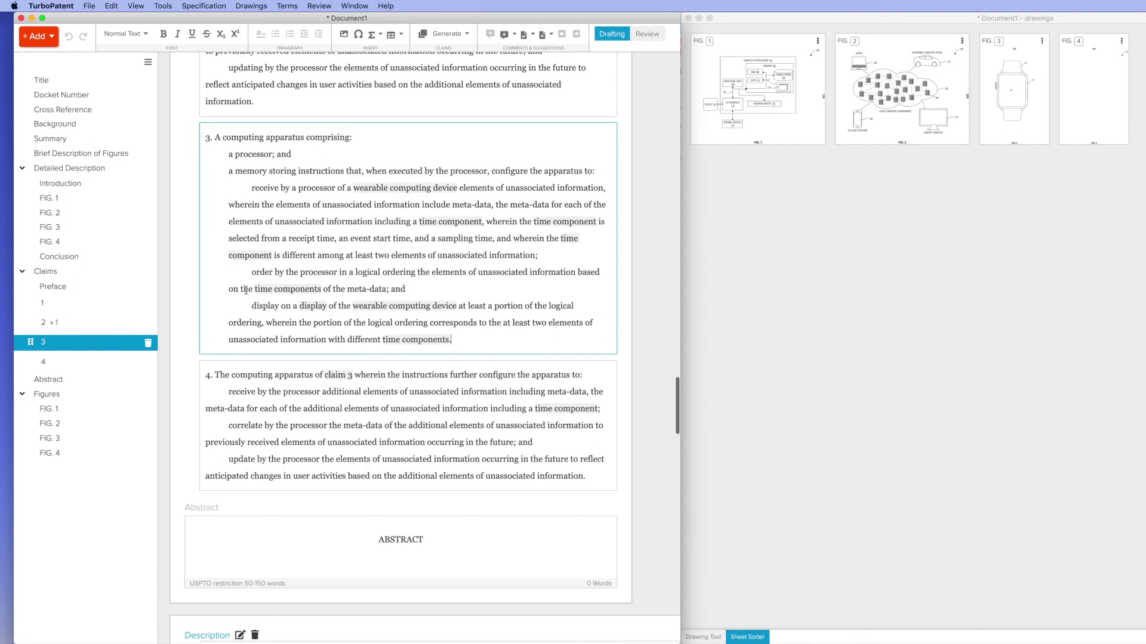
# Try moving the apparatus claim ahead of claim 2, then reselect claims 1 and 2.
pyautogui.moveTo(47, 343); pyautogui.dragTo(46, 320)
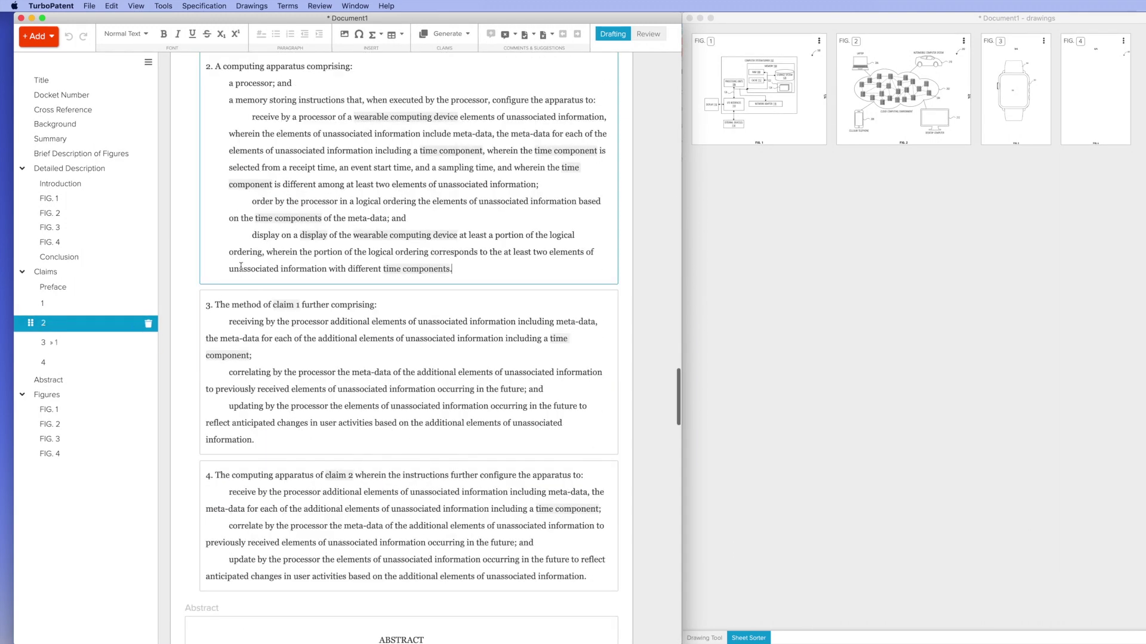
pyautogui.scroll(2, 241, 267)
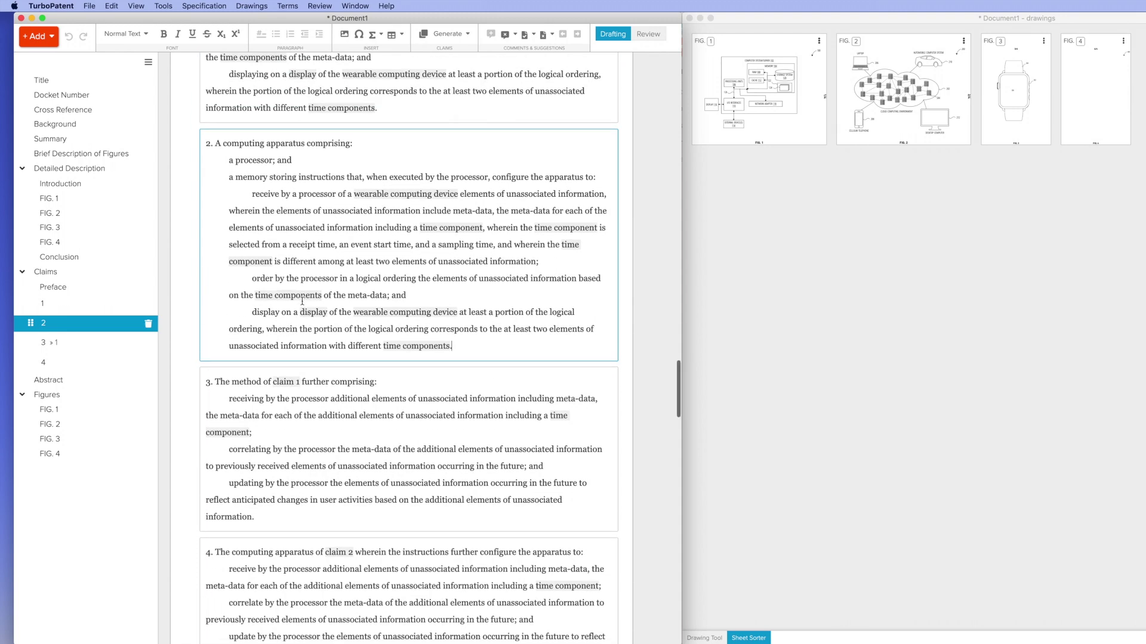
pyautogui.moveTo(45, 343); pyautogui.dragTo(45, 317)
pyautogui.scroll(1, 249, 296)
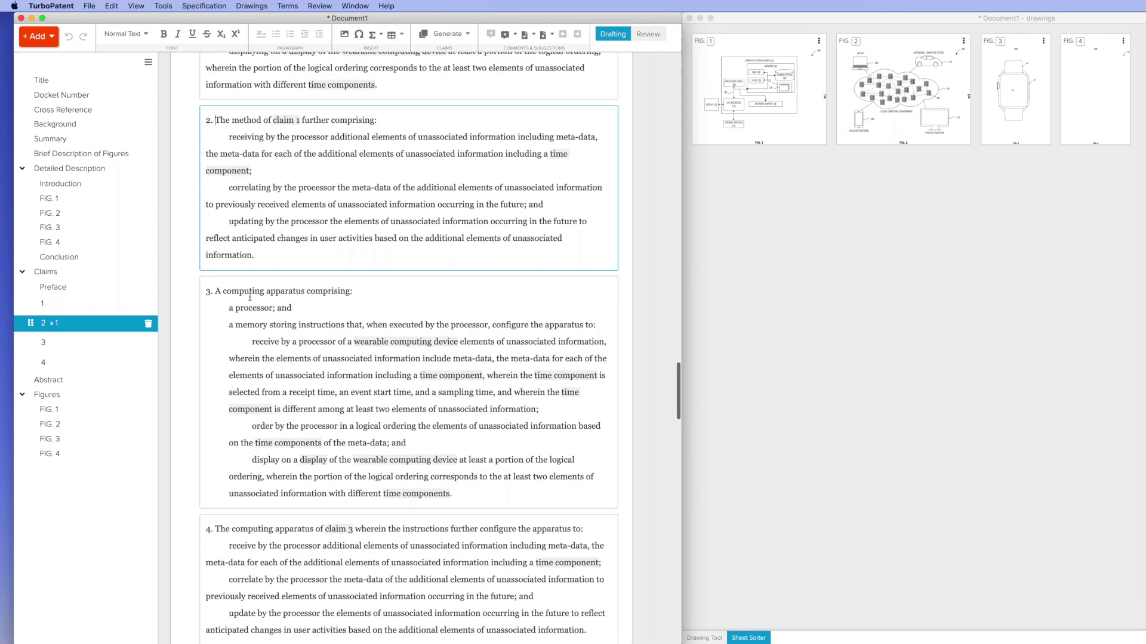
pyautogui.scroll(3, 249, 297)
pyautogui.click(43, 304)
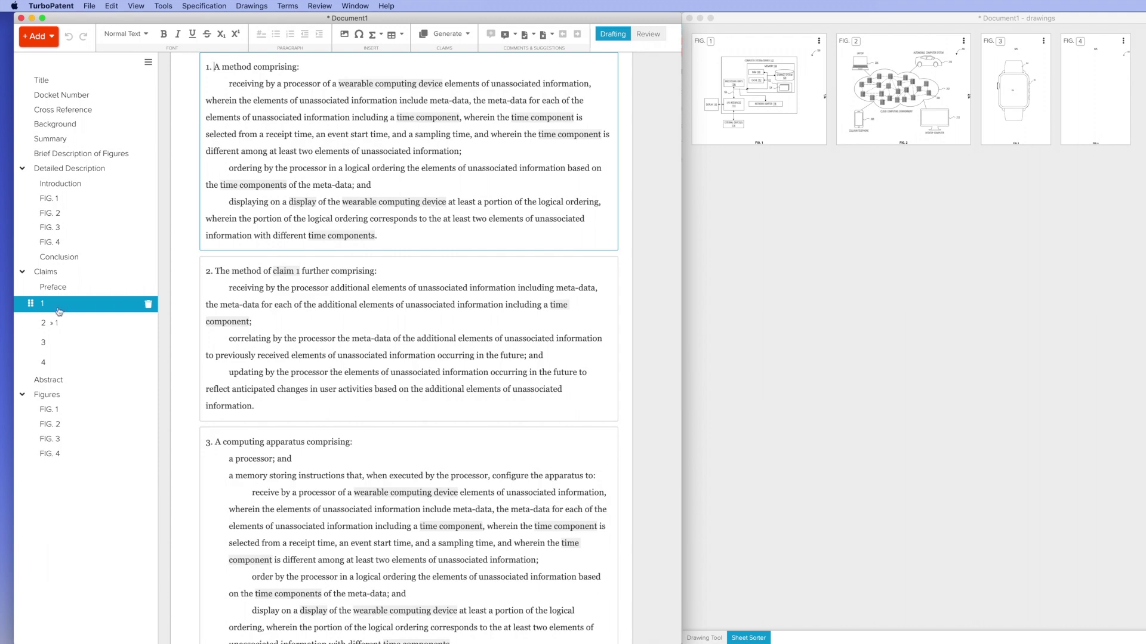
pyautogui.keyDown('shift'); pyautogui.click(54, 323); pyautogui.keyUp('shift')
# Generate a summary from claims 1 and 2 and copy its text.
pyautogui.click(204, 6)
pyautogui.moveTo(280, 57)
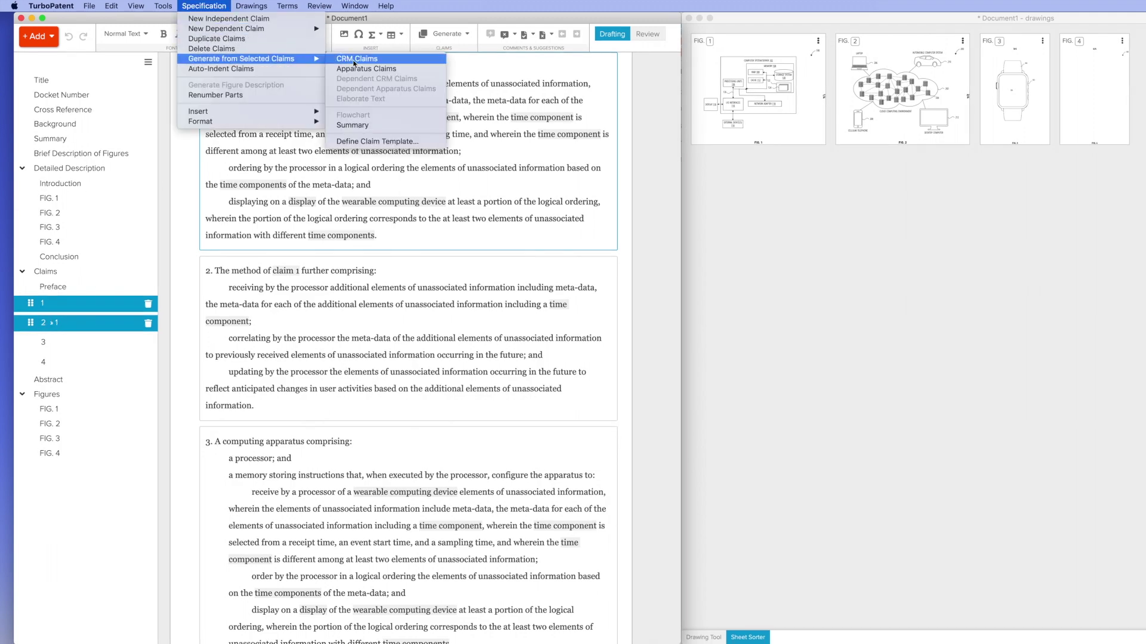
pyautogui.click(358, 122)
pyautogui.click(475, 308)
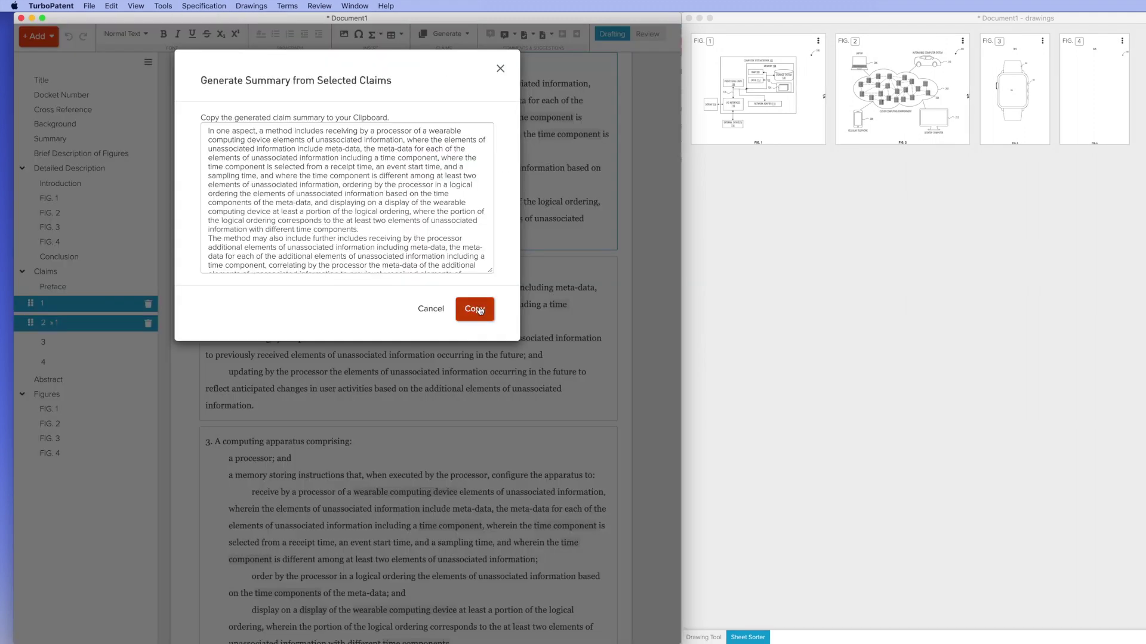
# Paste the two generated paragraphs into the Brief Summary and show the Templates settings.
pyautogui.click(50, 138)
pyautogui.click(230, 124)
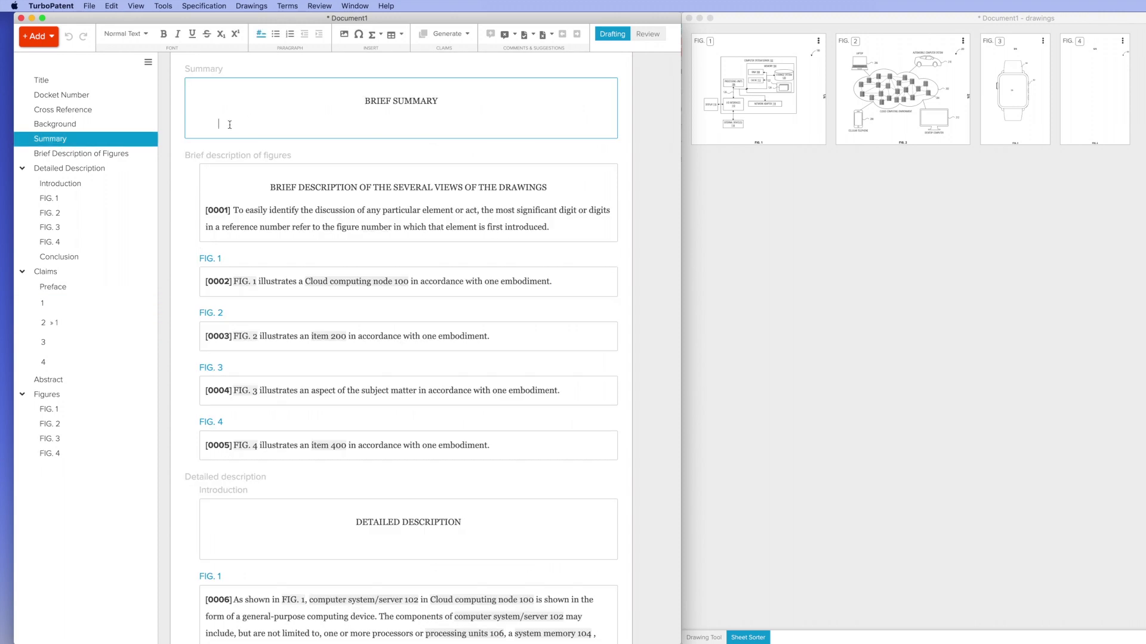
pyautogui.write('In one aspect, a method includes receiving by a processor of a wearable computing device elements of unassociated information, where the elements of unassociated information include meta-data, the meta-data for each of the elements of unassociated information including a time component, where the time component is selected from a receipt time, an event start time, and a sampling time, and where the time component is different among at least two elements of unassociated information, ordering by the processor in a logical ordering the elements of unassociated information based on the time components of the meta-data, and displaying on a display of the wearable computing device at least a portion of the logical ordering, where the portion of the logical ordering corresponds to the at least two elements of unassociated information with different time components. The method may also include further includes receiving by the processor additional elements of unassociated information including meta-data, the meta-data for each of the additional elements of unassociated information including a time component, correlating by the processor the meta-data of the additional elements of unassociated information to previously received elements of unassociated information occurring in the future, and updating by the processor the elements of unassociated information occurring in the future to reflect anticipated changes in user activities based on the additional elements of unassociated information.. Other technical features may be readily apparent to one skilled in the art from the following figures, descriptions, and claims.')
pyautogui.scroll(1, 318, 247)
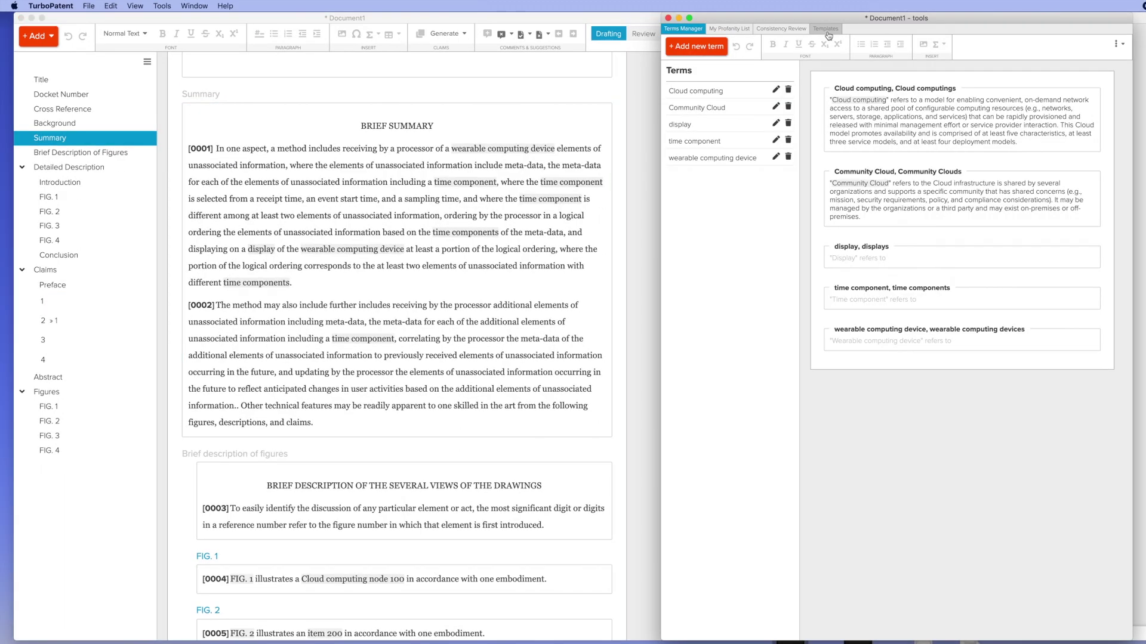
pyautogui.click(828, 30)
# Look over the claim-to-claim and claim-to-summary templates and the auto text shortcuts.
pyautogui.click(700, 89)
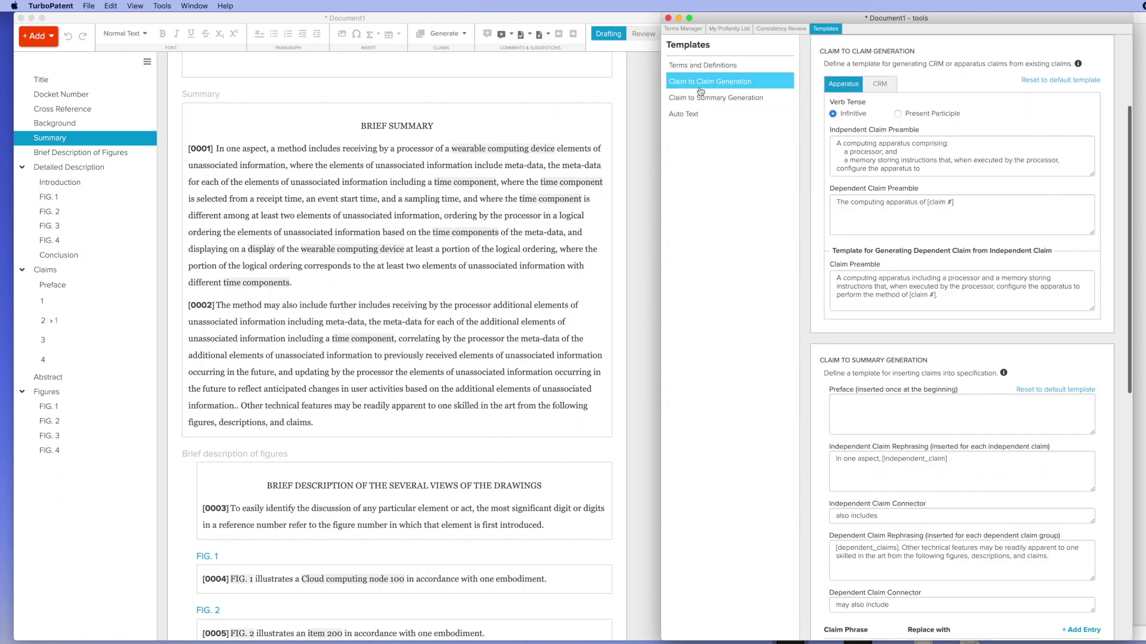
pyautogui.click(701, 98)
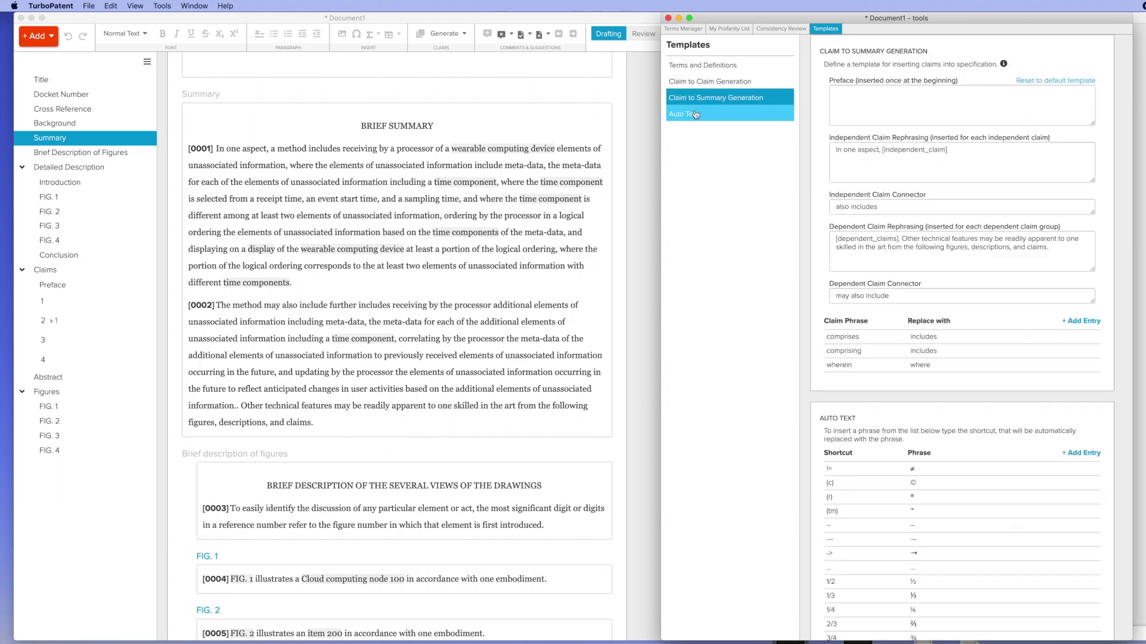
pyautogui.click(694, 114)
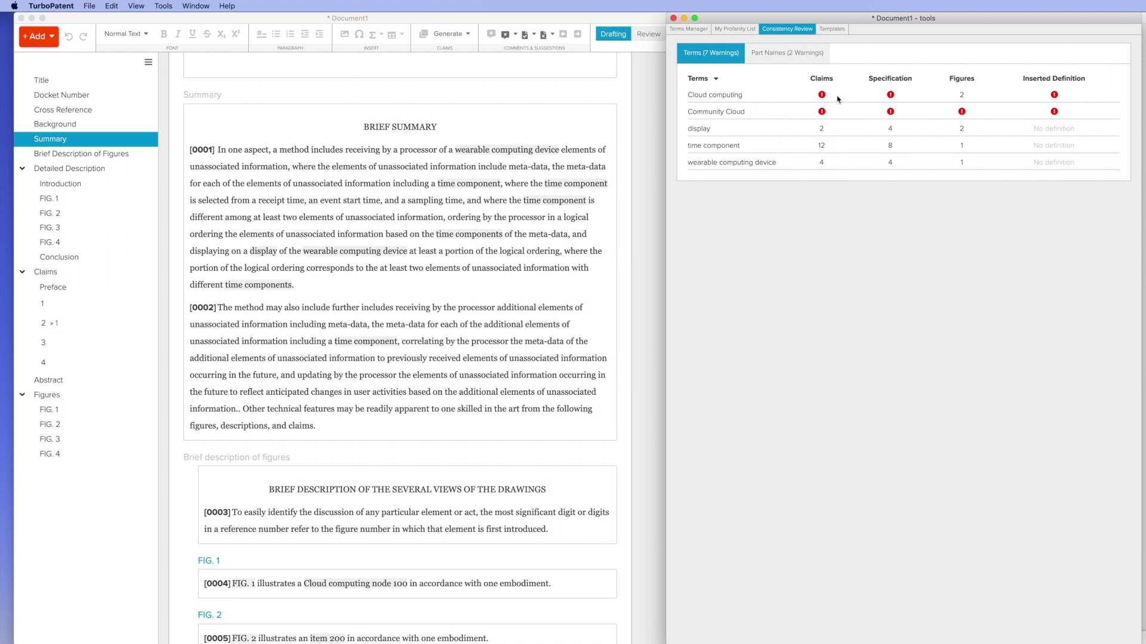
# Show the Long Default List of profanity terms, then return to the document's Review menu.
pyautogui.click(740, 30)
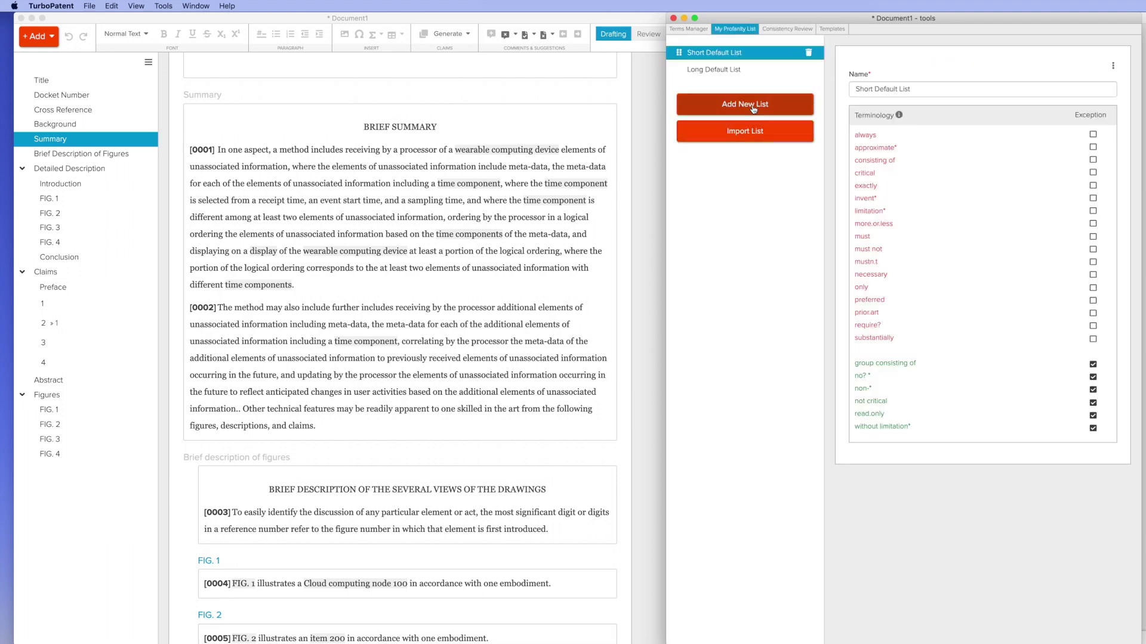
pyautogui.click(716, 69)
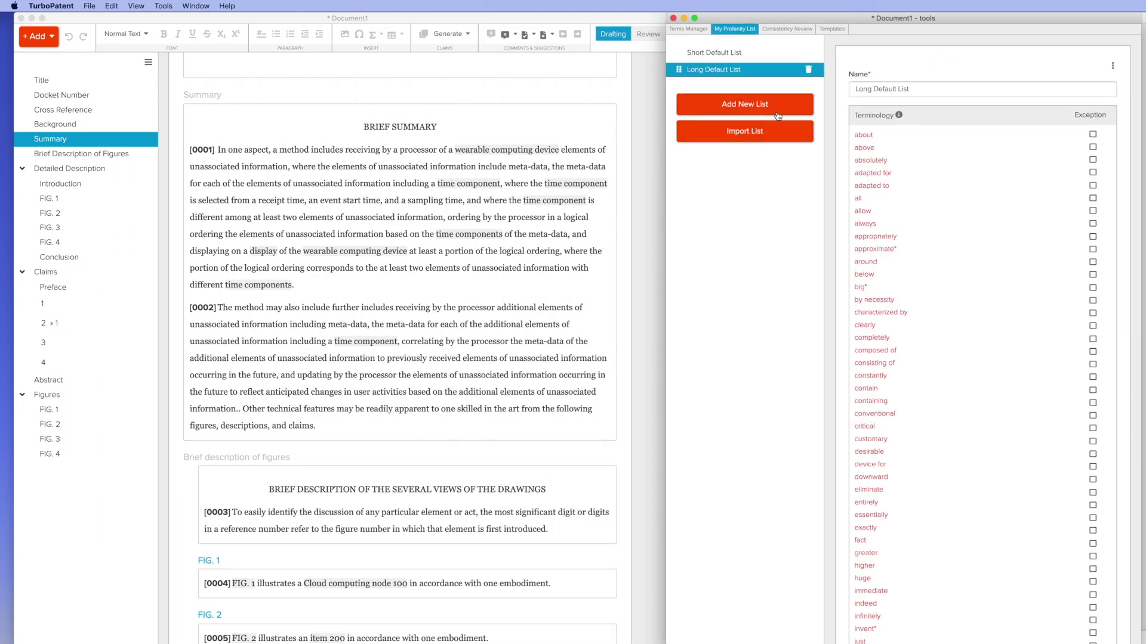
pyautogui.click(537, 72)
pyautogui.click(321, 6)
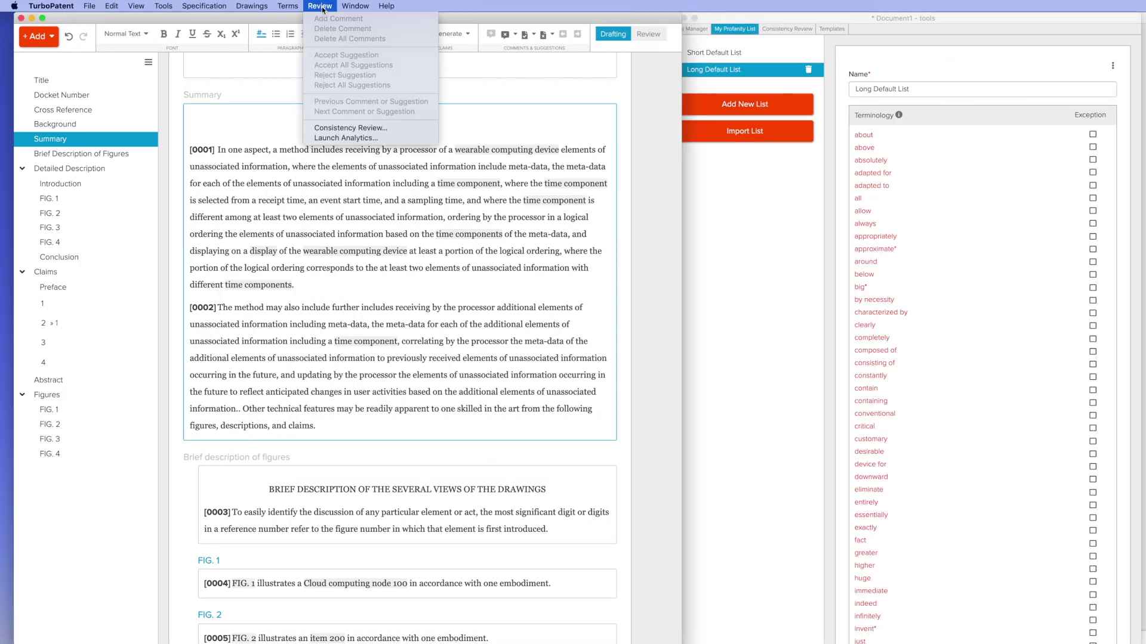
# Run Launch Analytics on Document1 and scroll through the flagged margin comments.
pyautogui.click(338, 140)
pyautogui.click(460, 212)
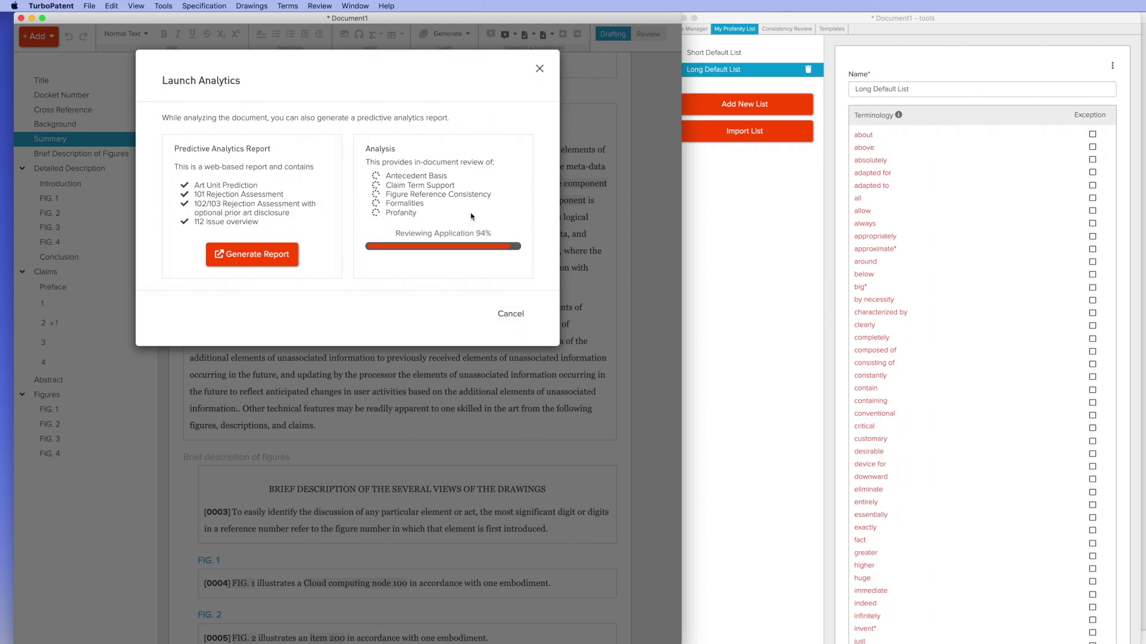
pyautogui.scroll(-15, 500, 279)
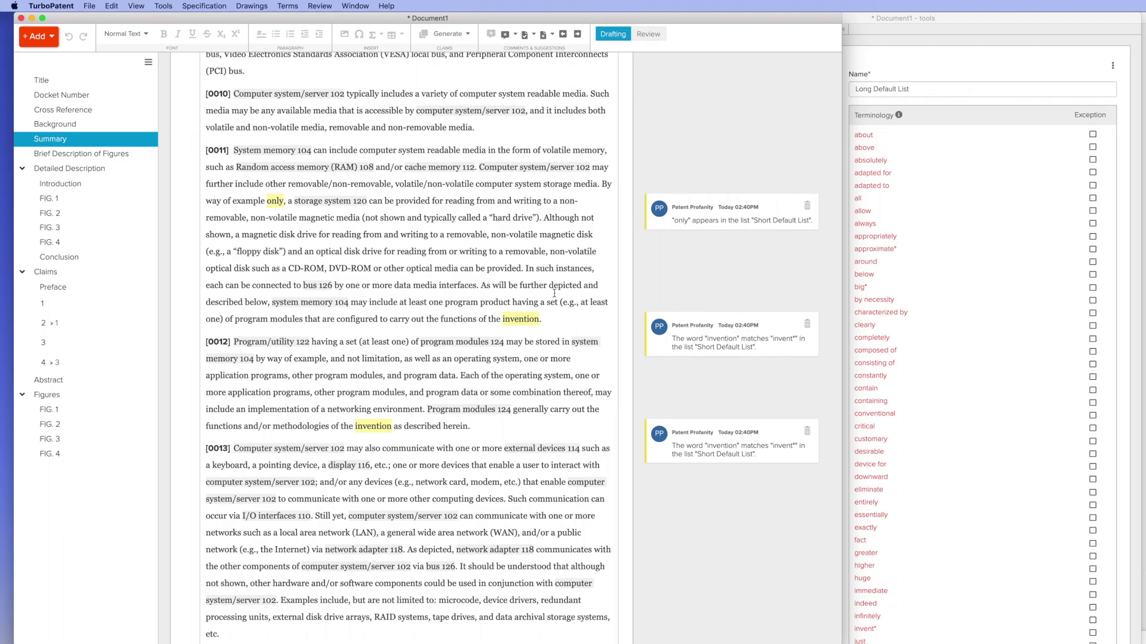
pyautogui.scroll(-15, 554, 296)
pyautogui.scroll(-15, 554, 297)
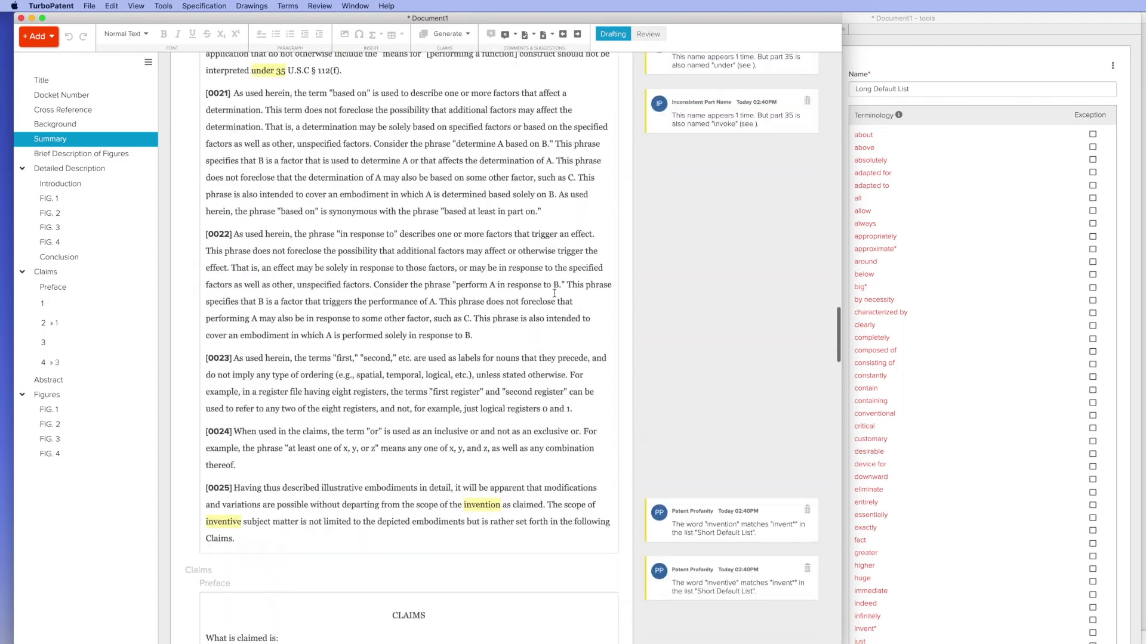
pyautogui.click(515, 34)
# Delete all analysis comments and turn on tracked-change review mode.
pyautogui.click(529, 72)
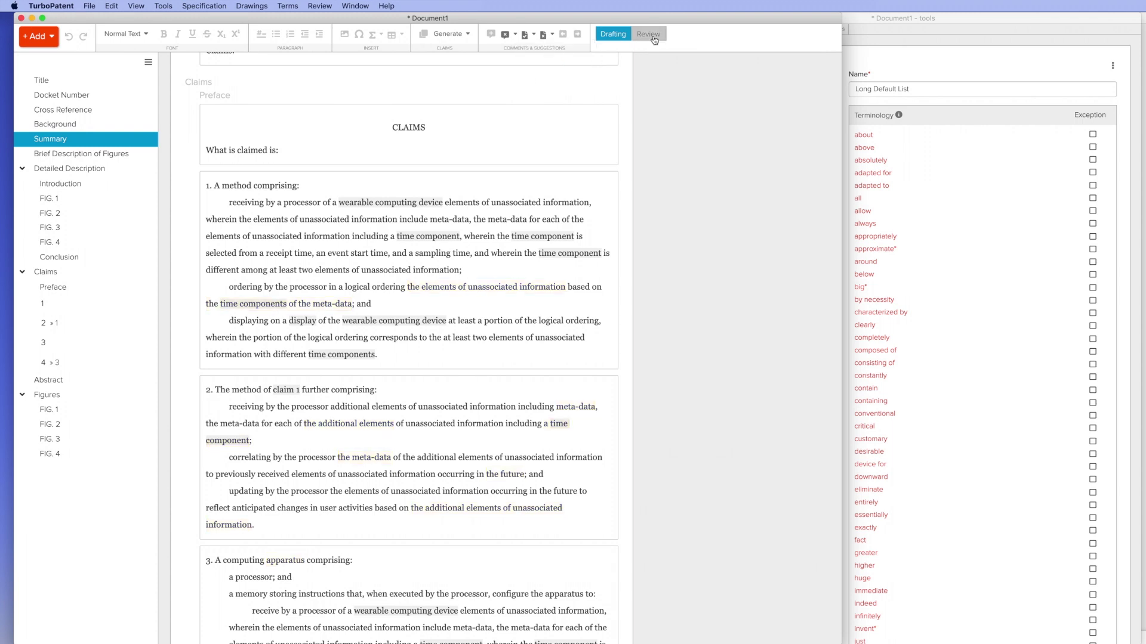
pyautogui.click(650, 34)
pyautogui.scroll(2, 549, 184)
# In claim 1, replace "and" with "add test" as a tracked change.
pyautogui.click(374, 355)
pyautogui.moveTo(374, 354); pyautogui.dragTo(354, 353)
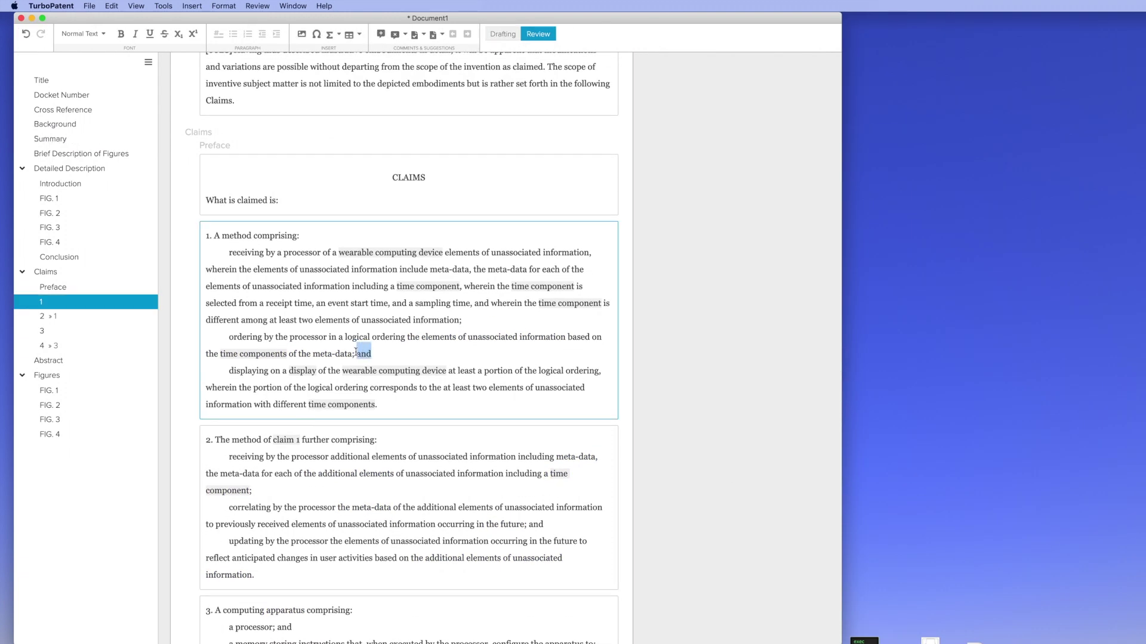
pyautogui.press('BackSpace')
pyautogui.write('add test')
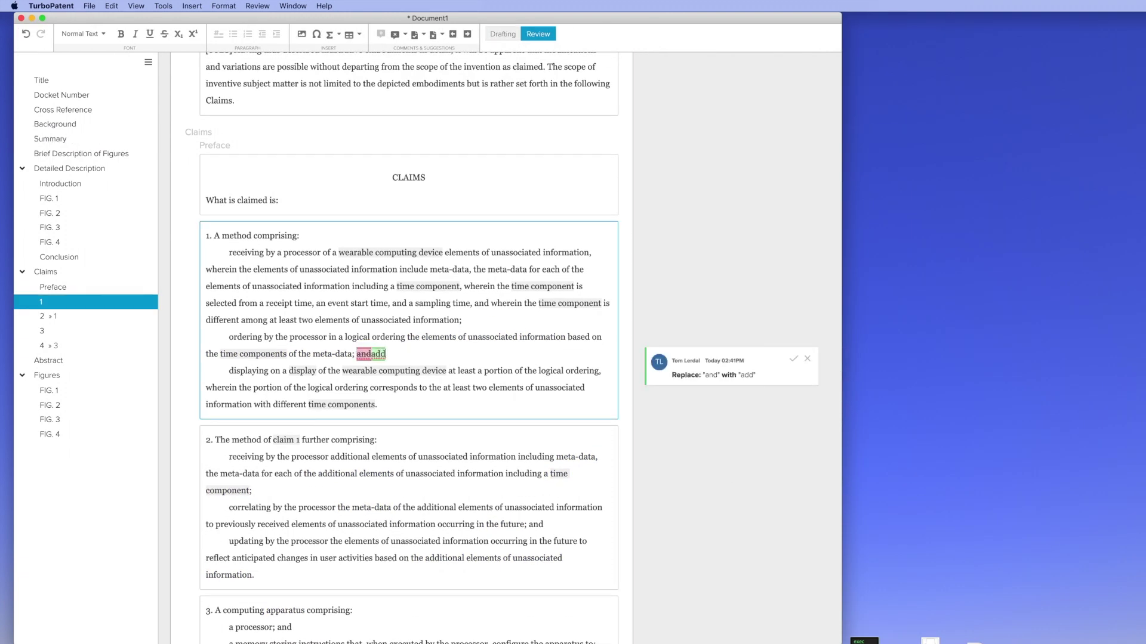